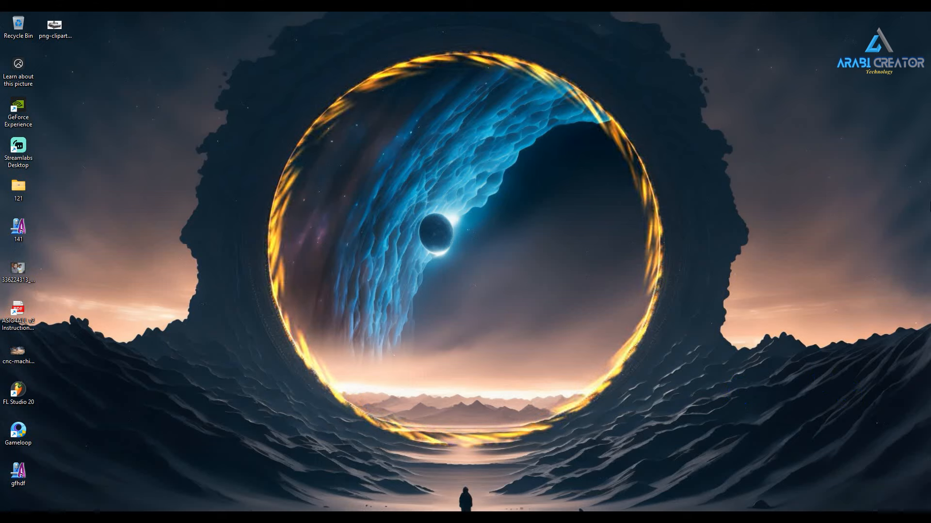
Open the recent ADASD model in ArtCAM Pro and maximize both its 2D view and the program window.
key(super+e)
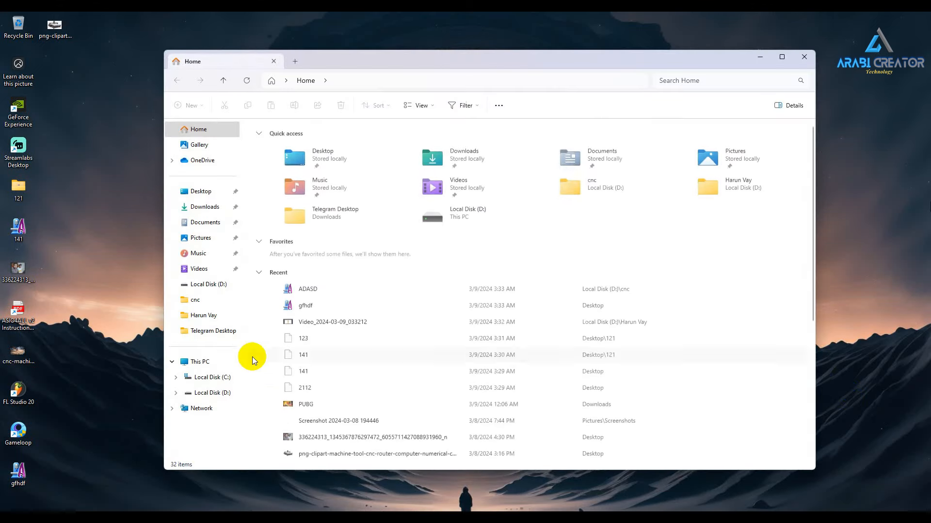
double_click(314, 286)
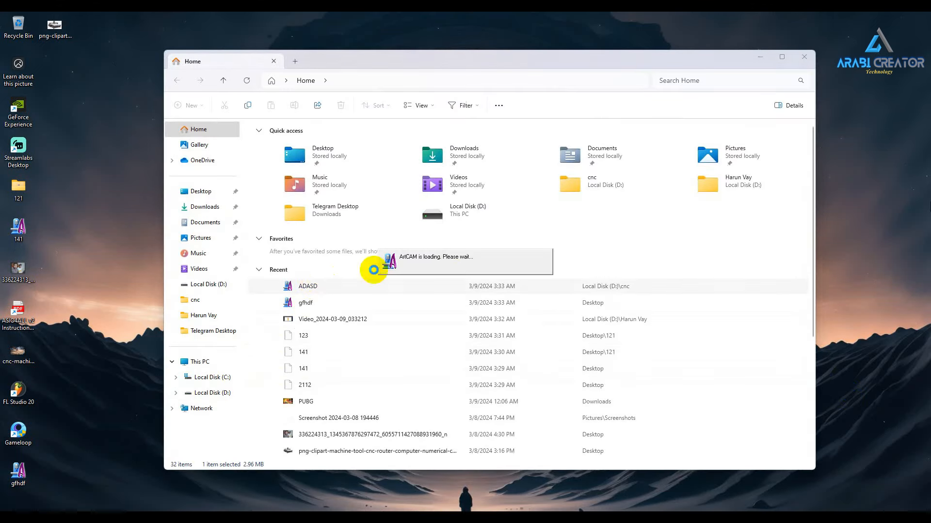
click(812, 56)
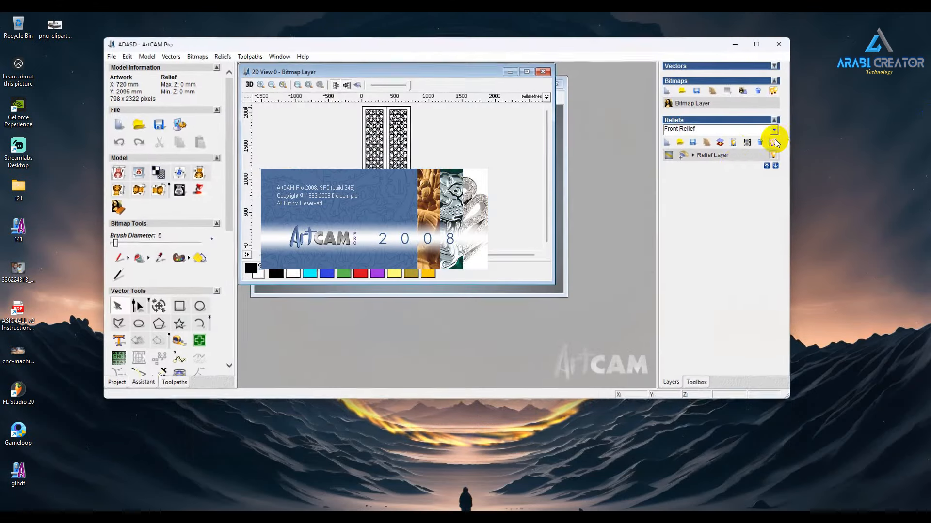
click(527, 70)
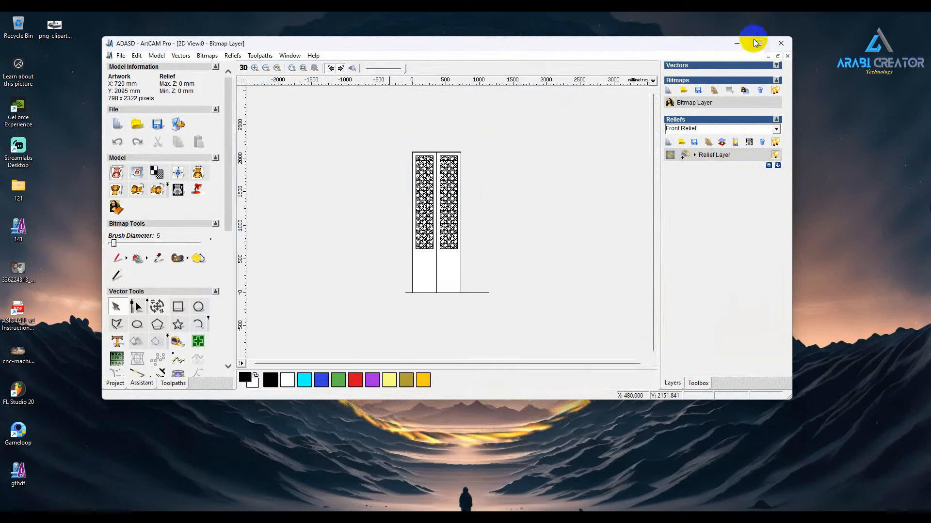
click(758, 43)
Delete the rectangular border vectors around the two lattice pattern panels.
scroll(435, 250, up, 2)
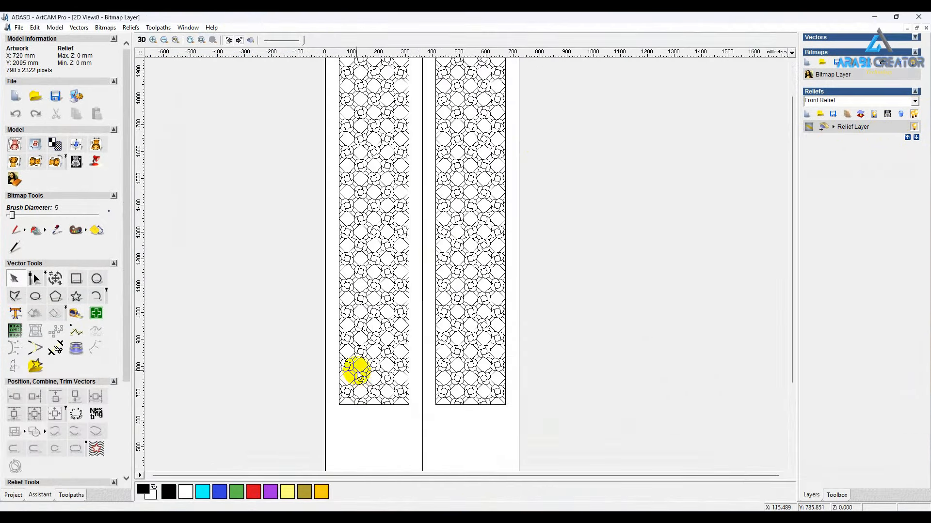
scroll(382, 361, up, 2)
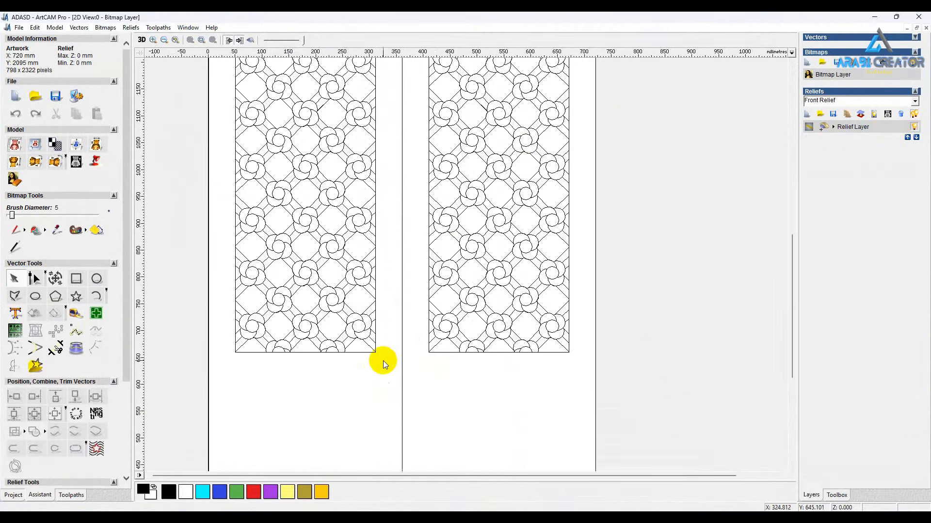
click(375, 318)
right_click(409, 267)
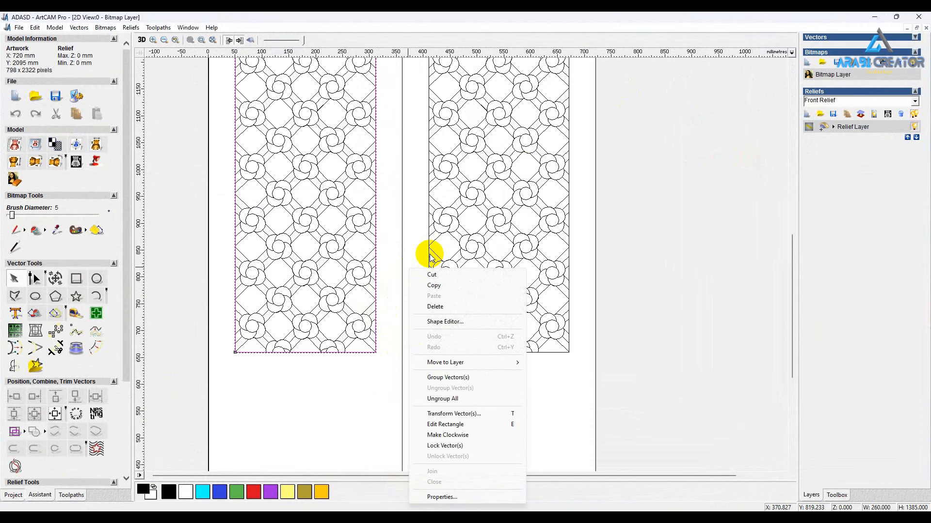
click(439, 310)
click(427, 303)
right_click(431, 305)
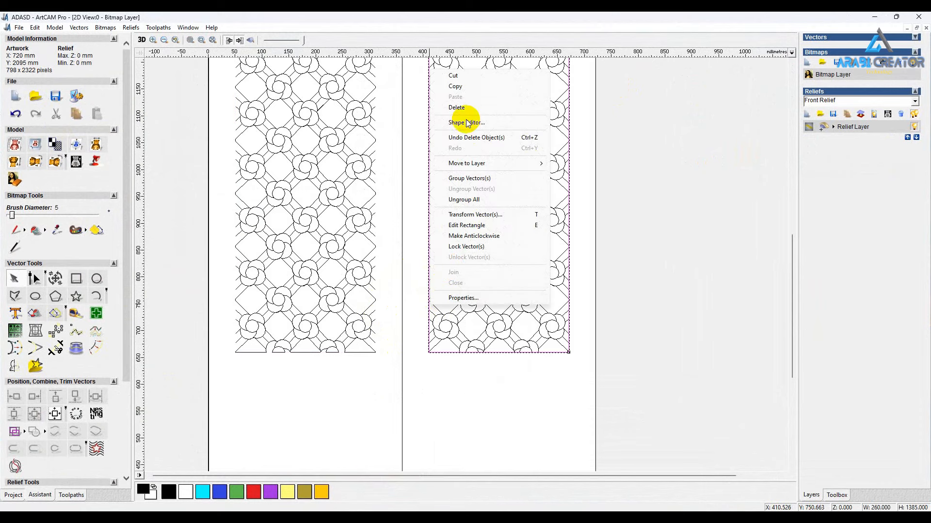
click(461, 107)
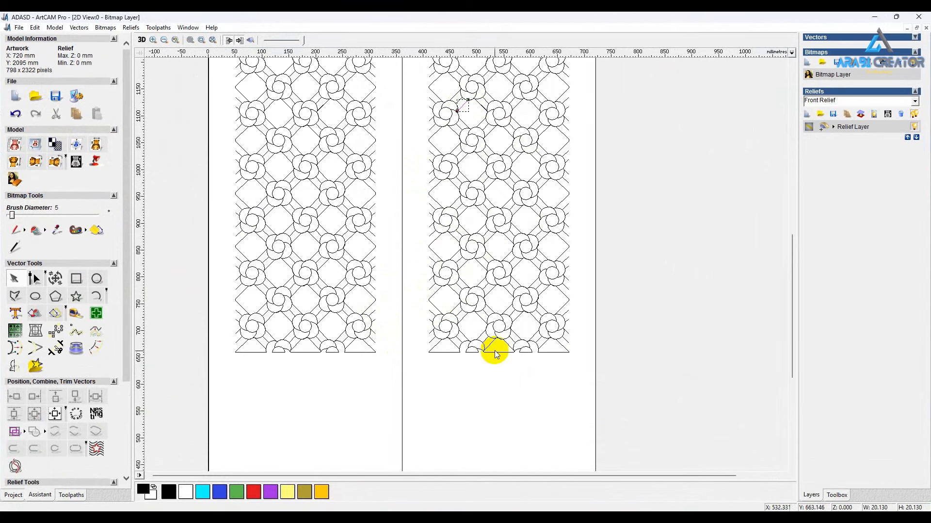
Examine the lower edges of the two lattice panels where the border vectors were deleted.
scroll(465, 358, up, 5)
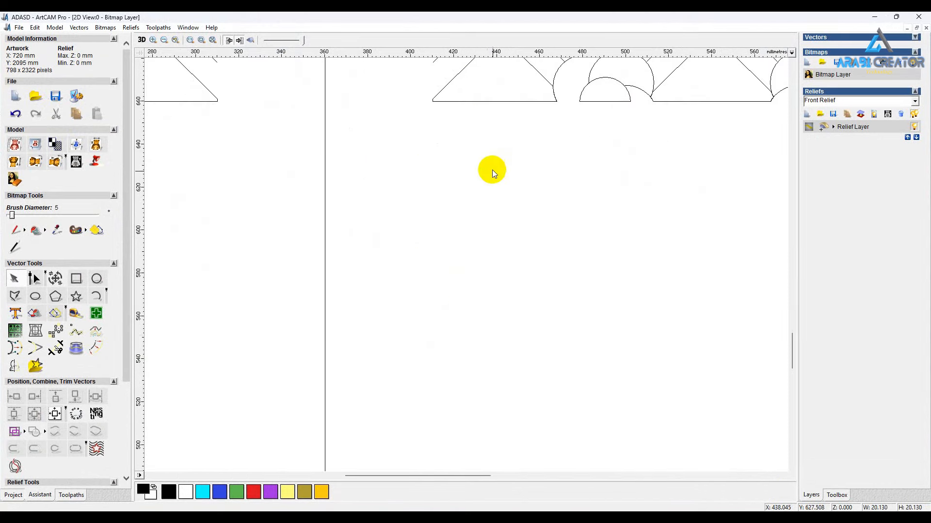
scroll(492, 169, down, 2)
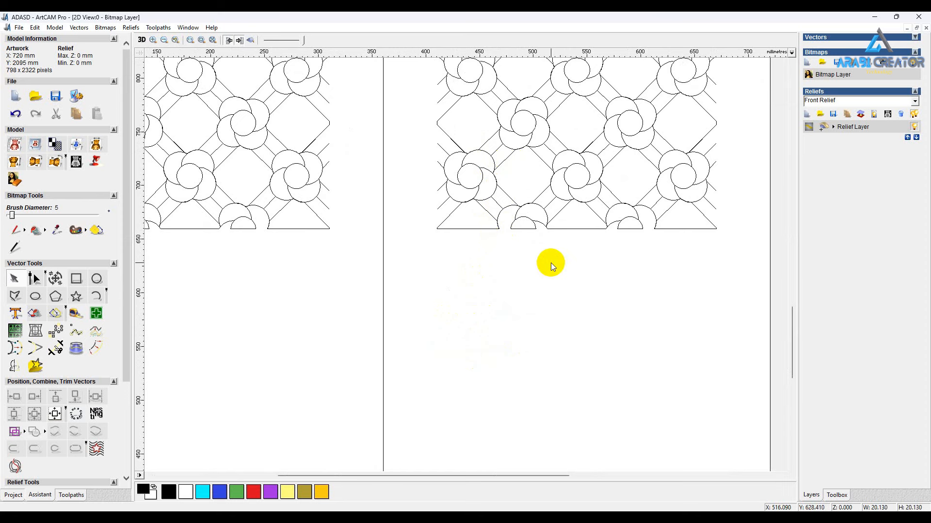
click(507, 258)
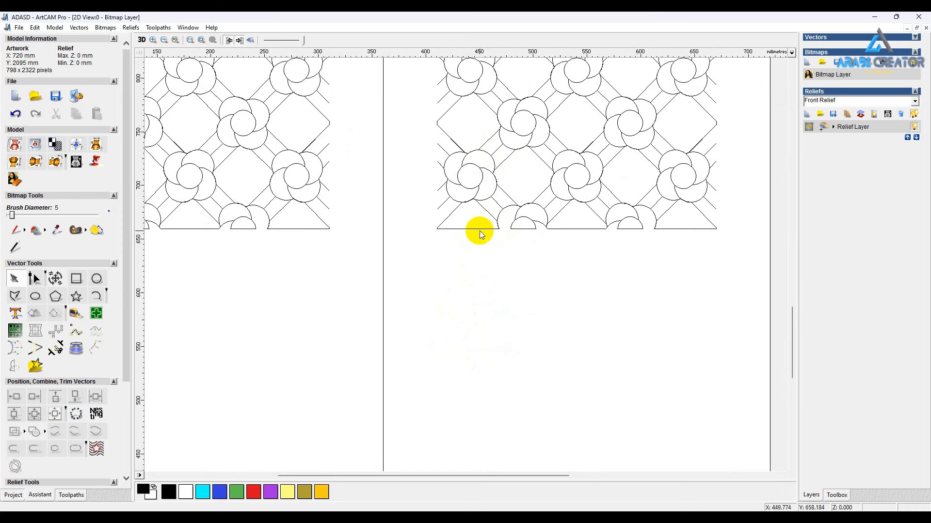
scroll(479, 231, up, 2)
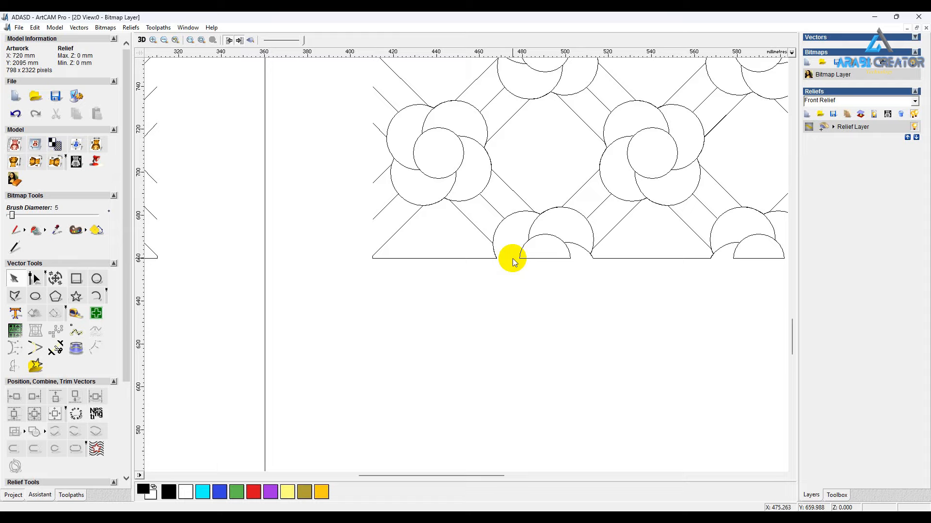
scroll(511, 259, down, 2)
scroll(316, 255, down, 2)
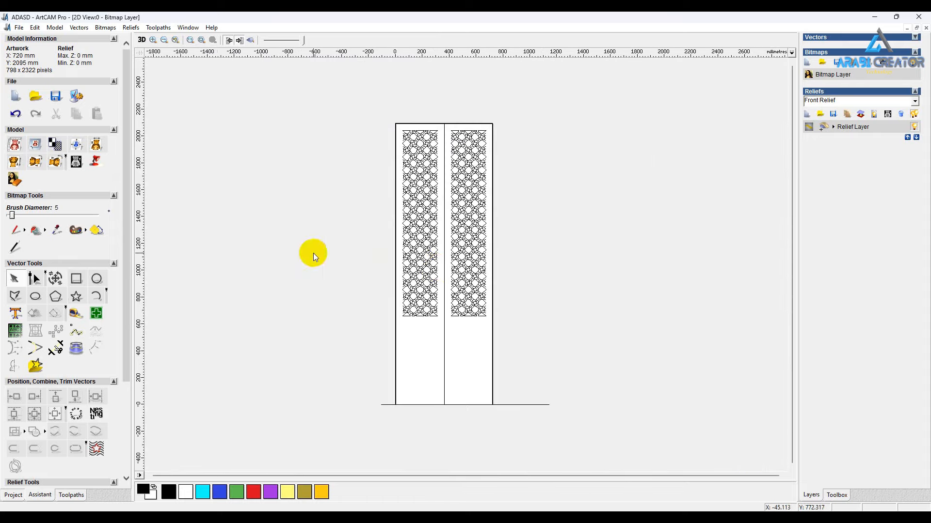
scroll(436, 268, up, 2)
scroll(447, 320, down, 1)
scroll(439, 307, up, 3)
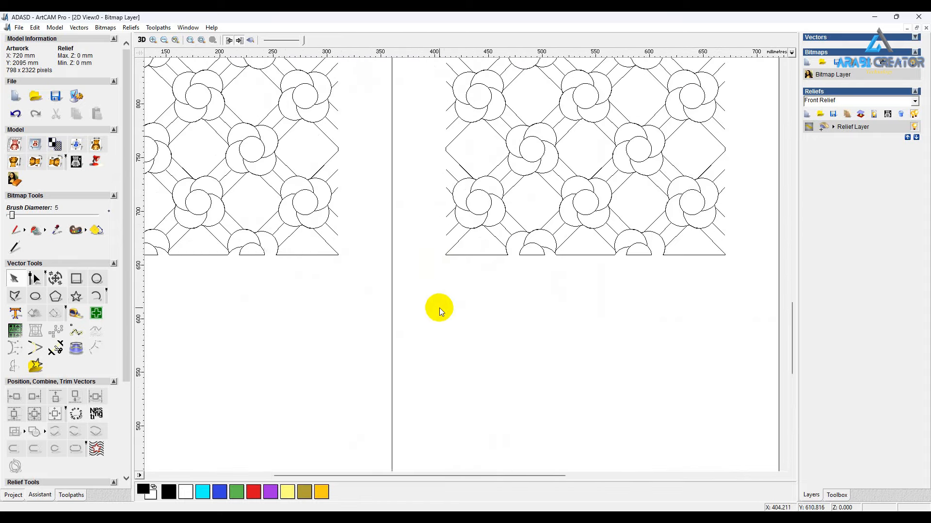
Select the diamond-shaped lattice vectors in both panels and add a round 45° profile without height limit to the relief using the Shape Editor.
double_click(502, 292)
drag(429, 172, 624, 261)
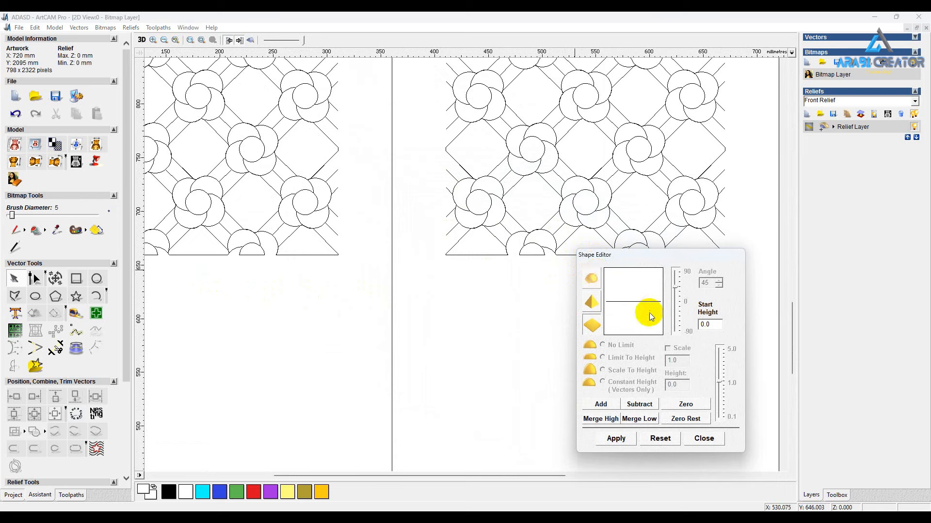
click(592, 280)
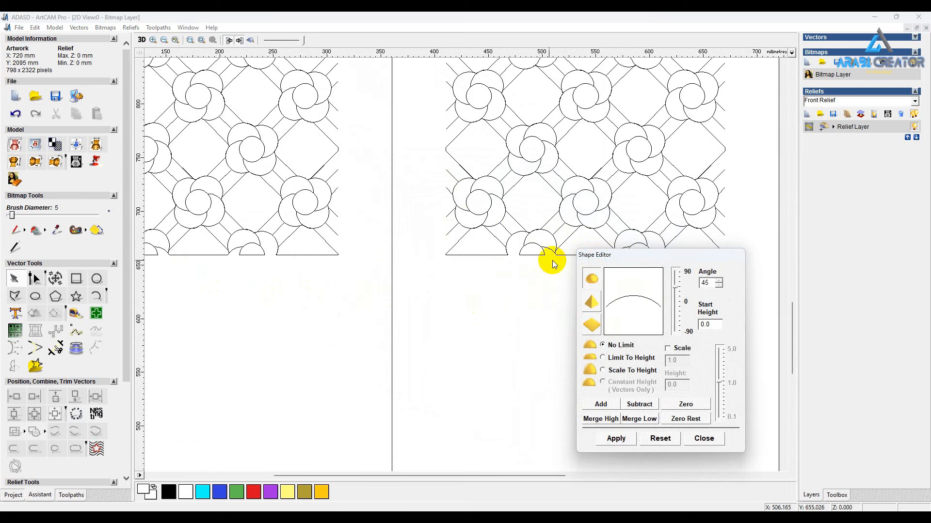
click(461, 254)
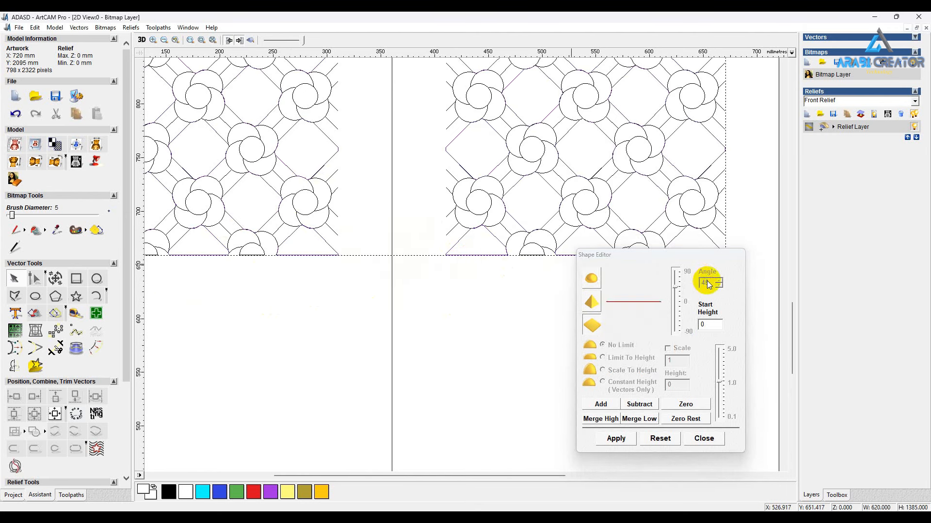
click(595, 279)
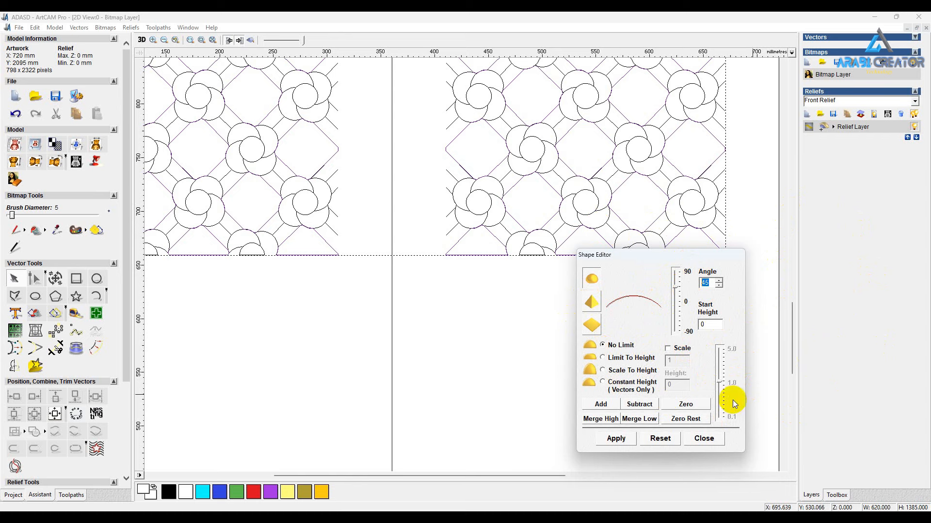
click(601, 405)
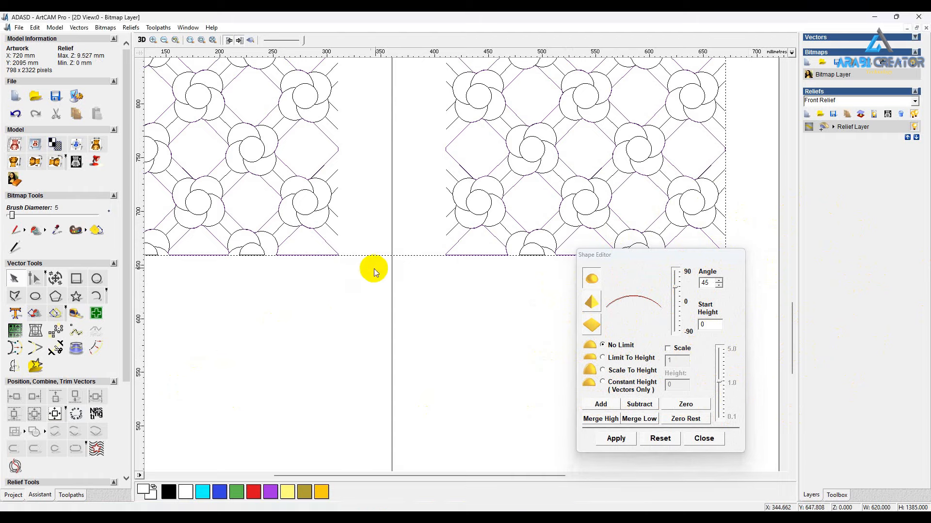
Show the relief preview in the 2D view over the lattice panels and close the Shape Editor.
scroll(373, 268, down, 3)
scroll(443, 157, up, 3)
scroll(412, 179, down, 2)
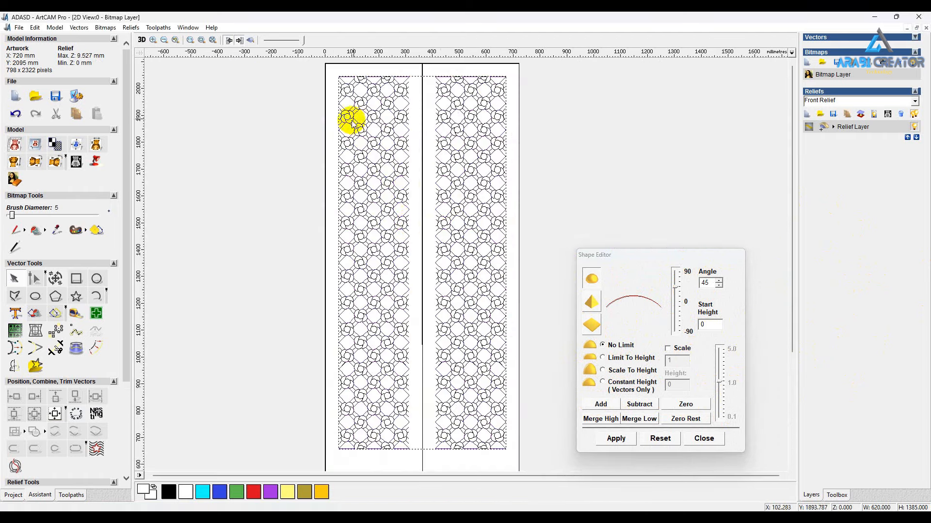
scroll(351, 155, up, 2)
click(246, 40)
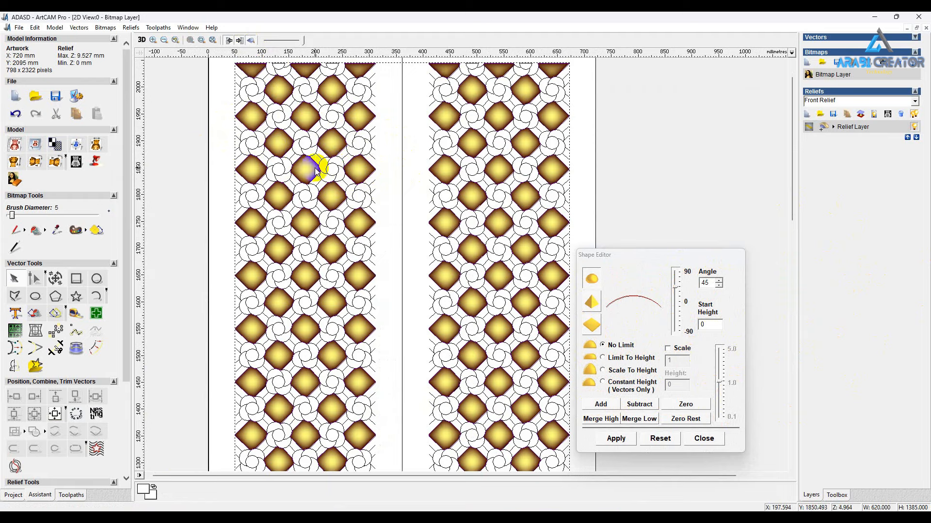
click(703, 440)
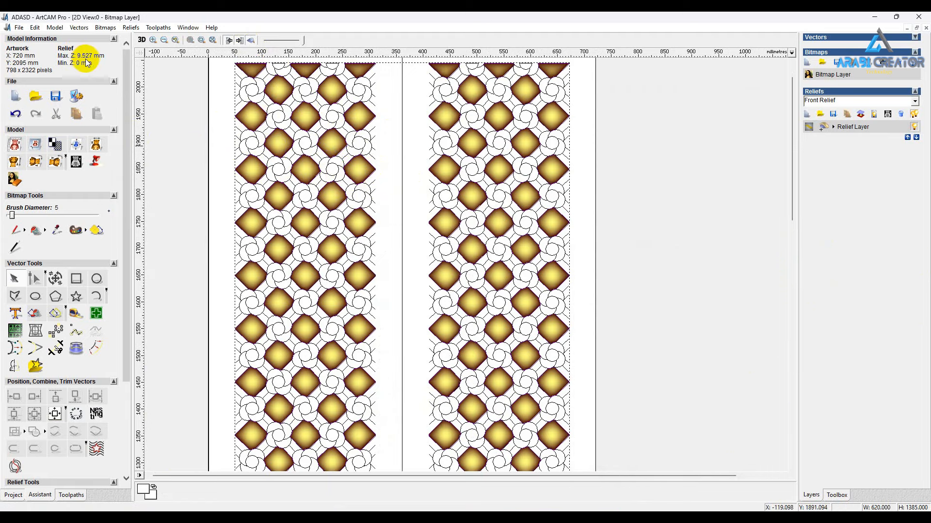
Examine the domed diamond shapes across both panels, including those along the upper and lower edges.
scroll(513, 202, down, 2)
scroll(431, 146, up, 1)
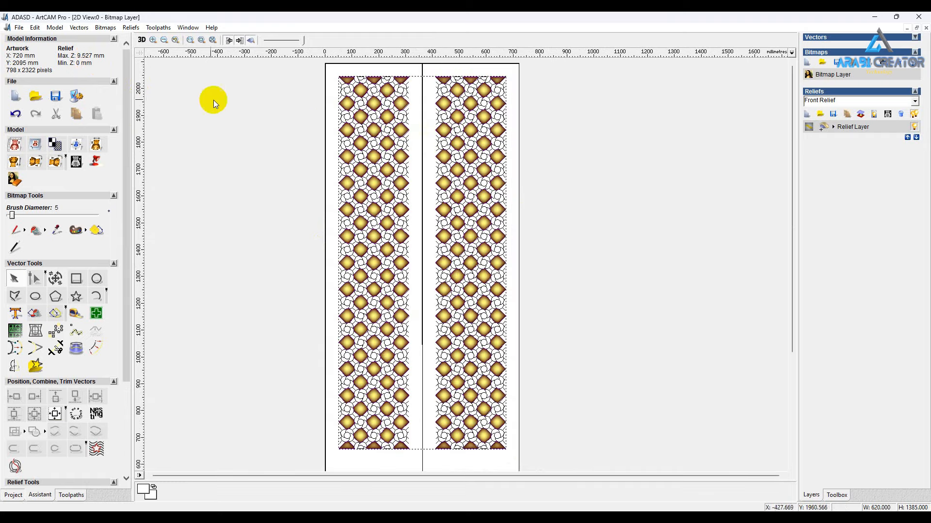
scroll(213, 104, up, 1)
scroll(239, 103, up, 1)
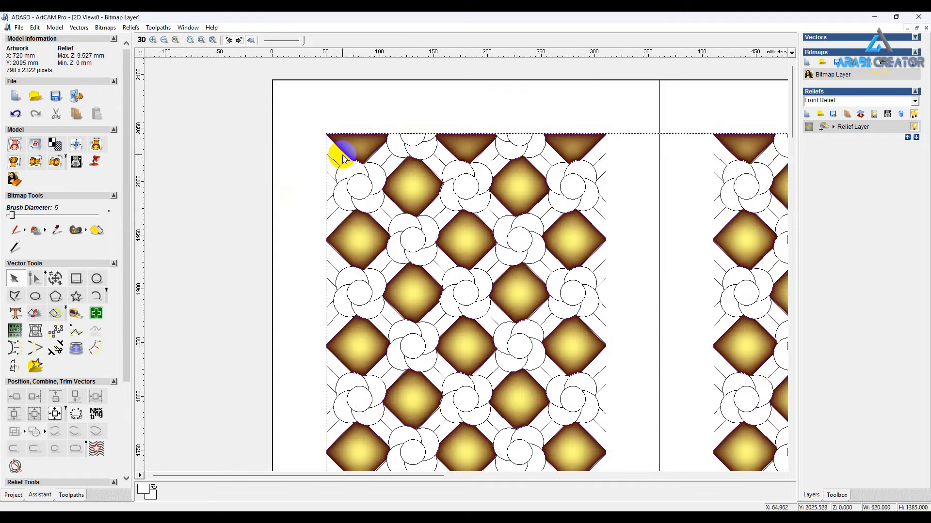
scroll(357, 204, up, 1)
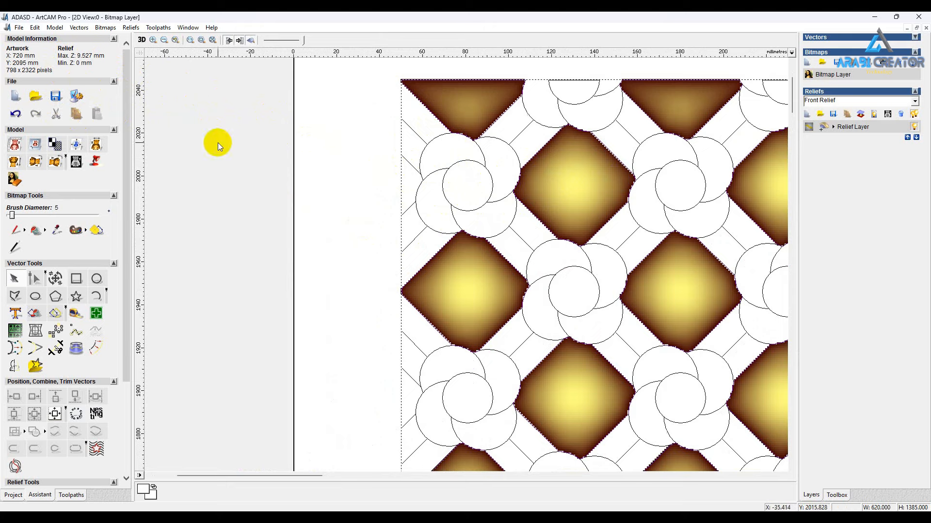
scroll(445, 295, down, 4)
scroll(445, 264, up, 3)
scroll(453, 148, down, 1)
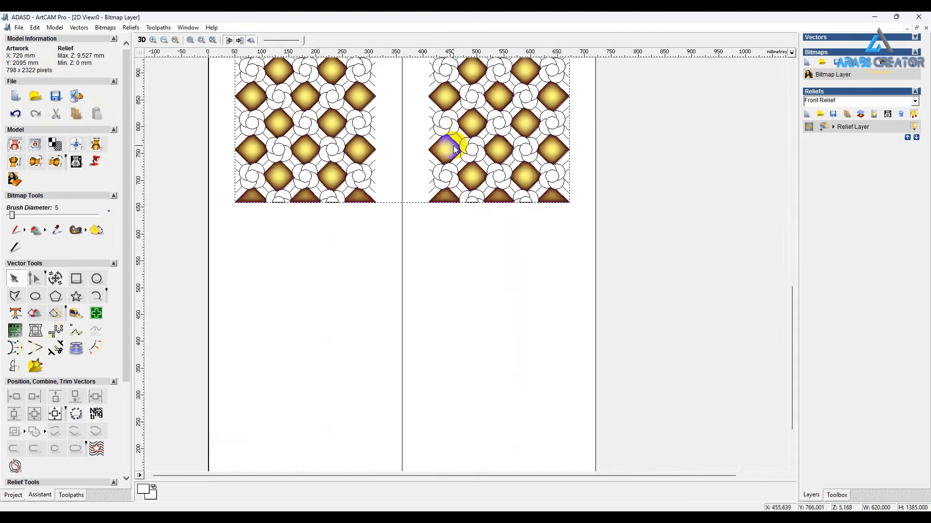
scroll(454, 150, up, 3)
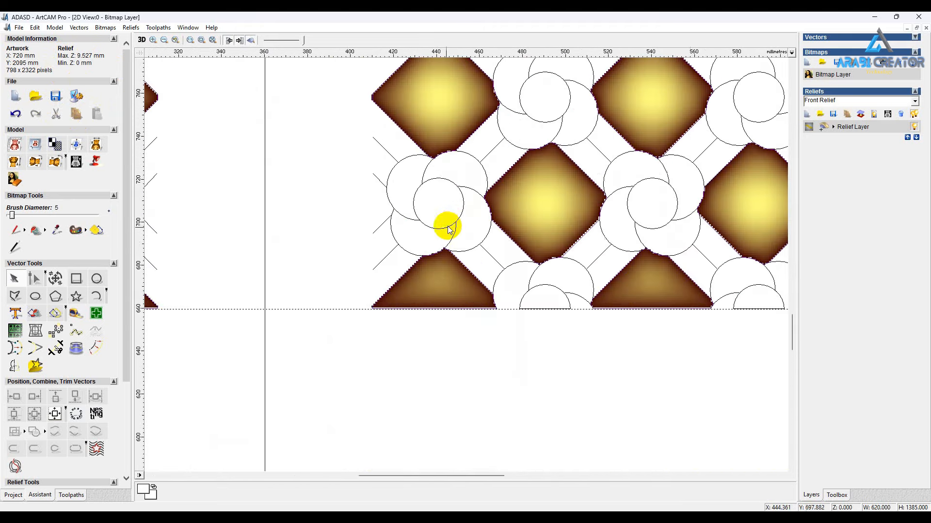
click(419, 310)
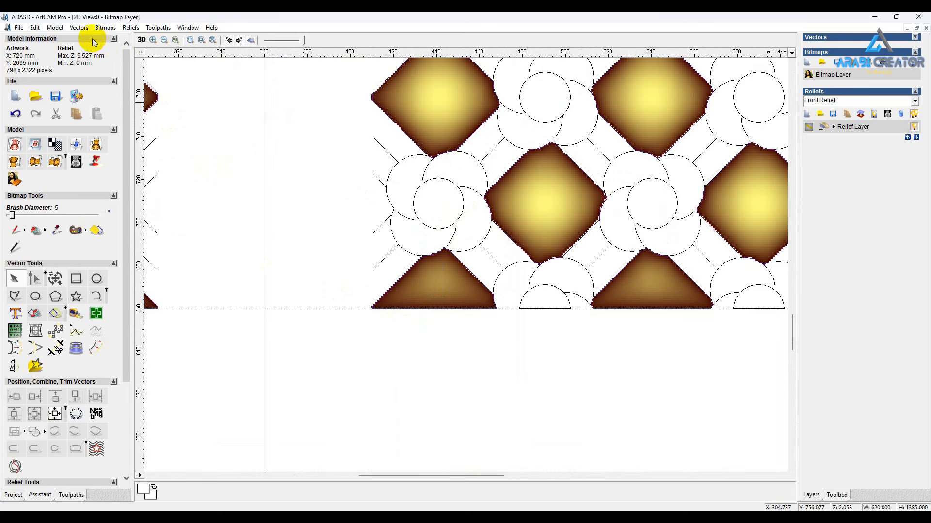
Save the relief layer as an ArtCAM relief file named sd on Local Disk (D:).
click(130, 27)
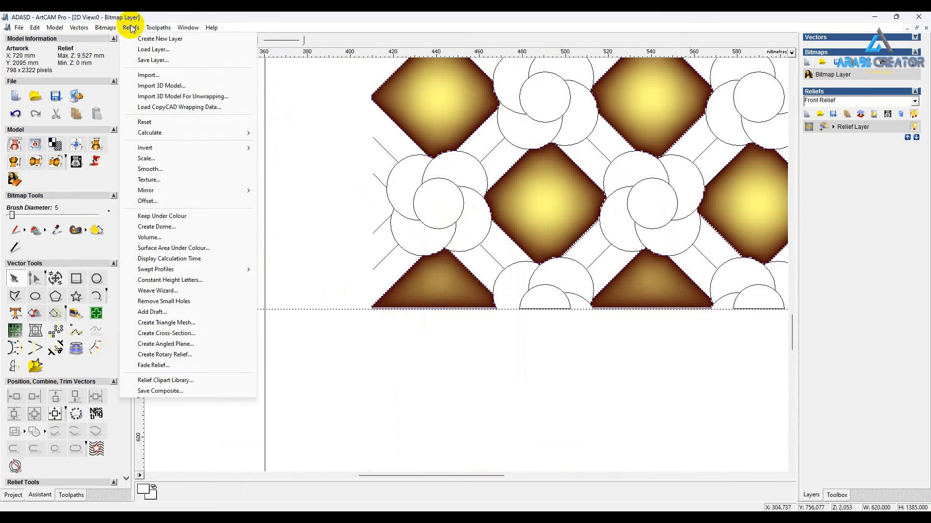
click(161, 61)
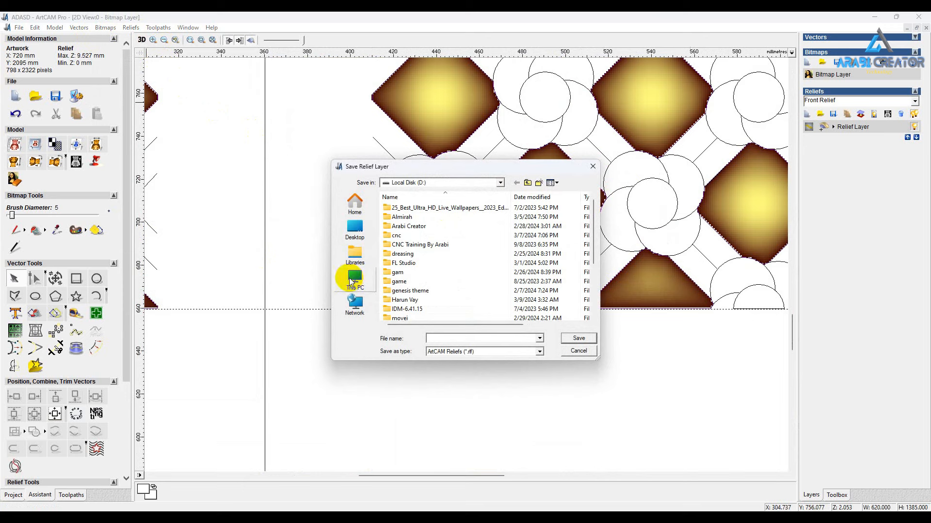
click(359, 285)
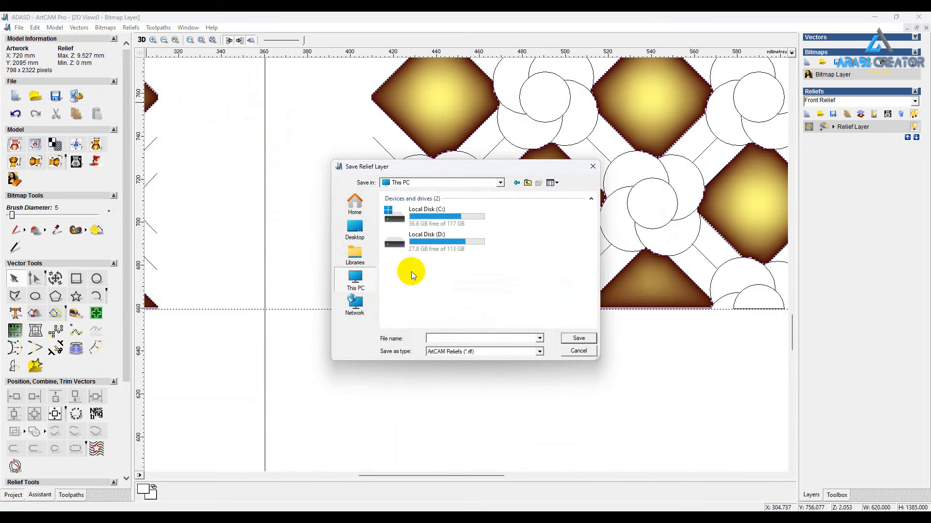
double_click(409, 246)
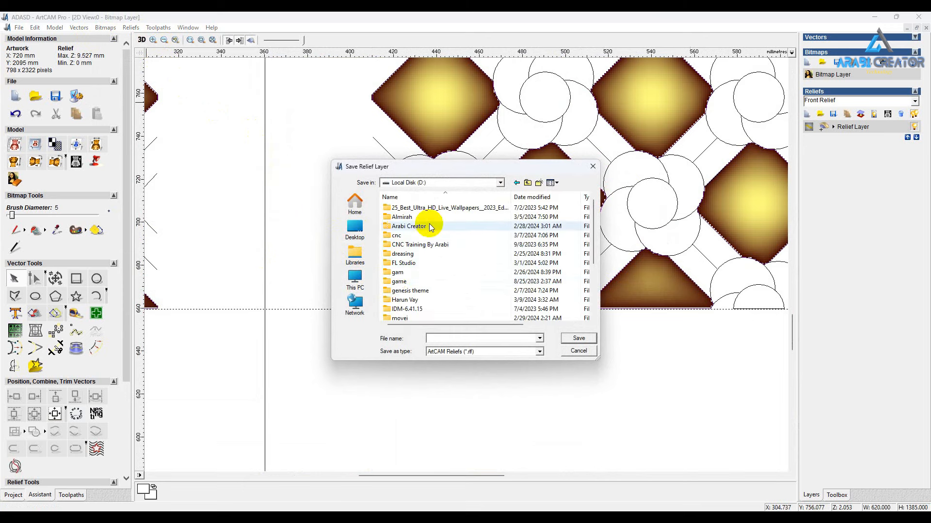
scroll(430, 224, down, 3)
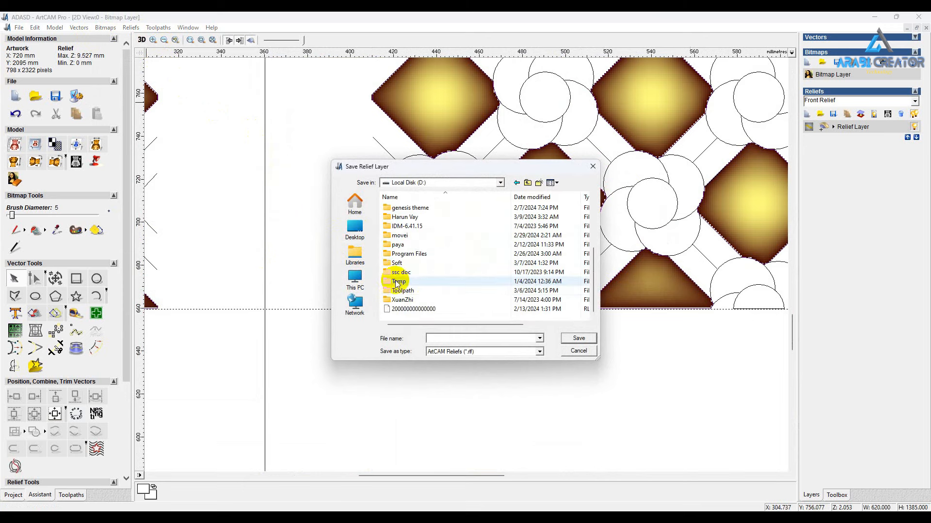
click(440, 341)
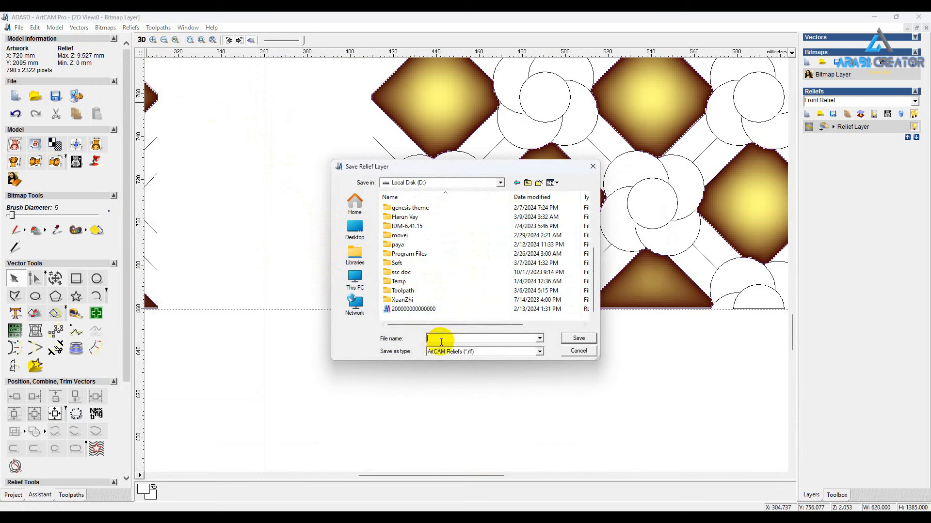
text(sd)
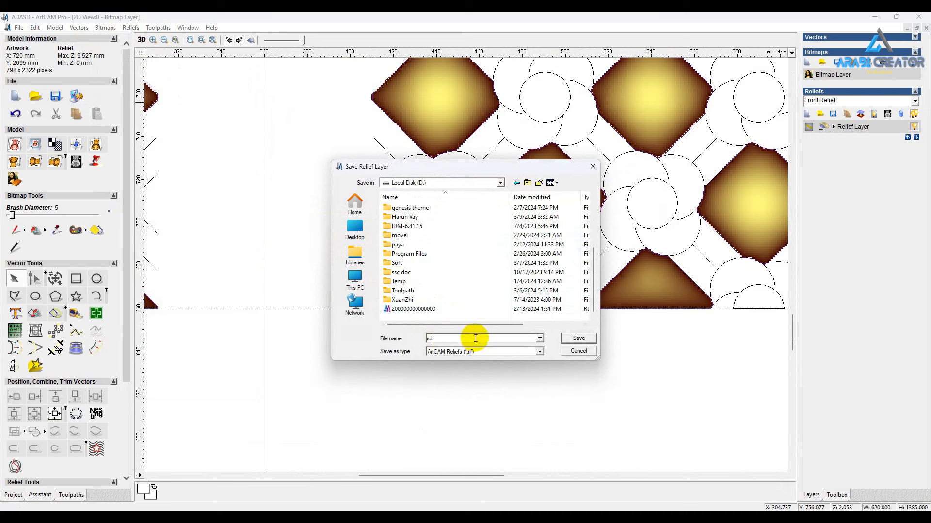
click(578, 339)
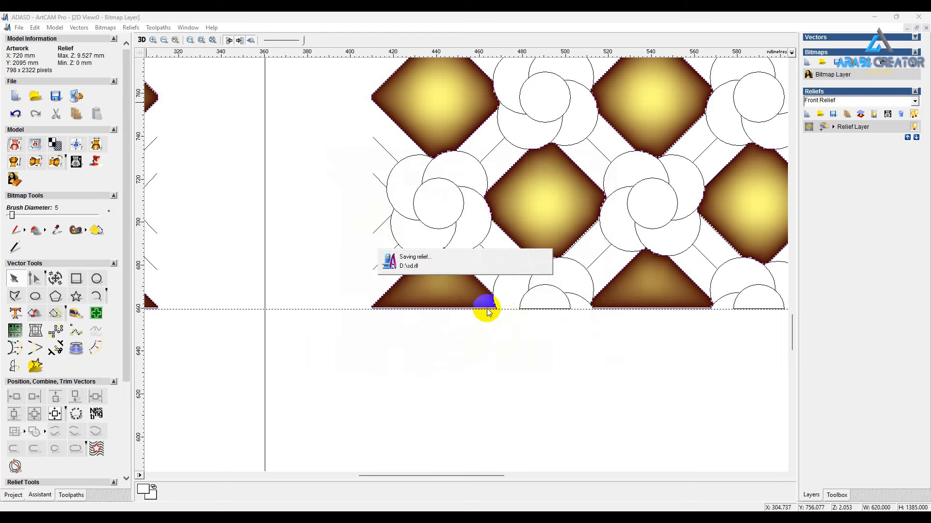
Zero the relief inside the diamond vectors of both panels with the Shape Editor, close it and clear the vector selection.
double_click(649, 352)
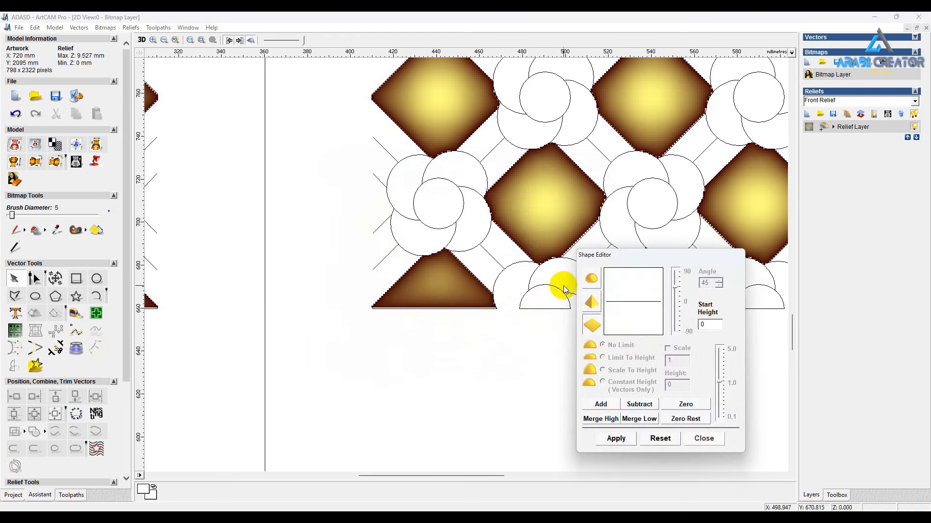
click(421, 326)
click(423, 309)
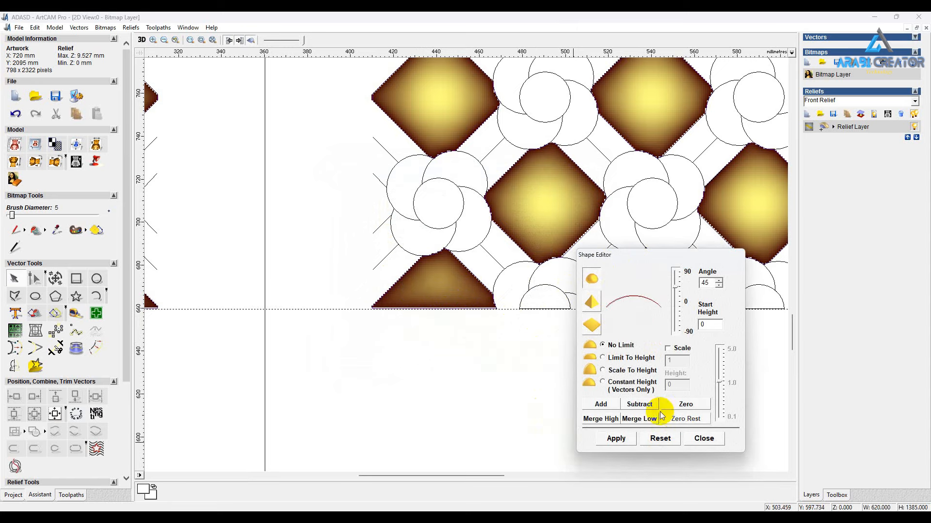
scroll(461, 343, down, 3)
scroll(438, 293, up, 2)
scroll(438, 293, down, 1)
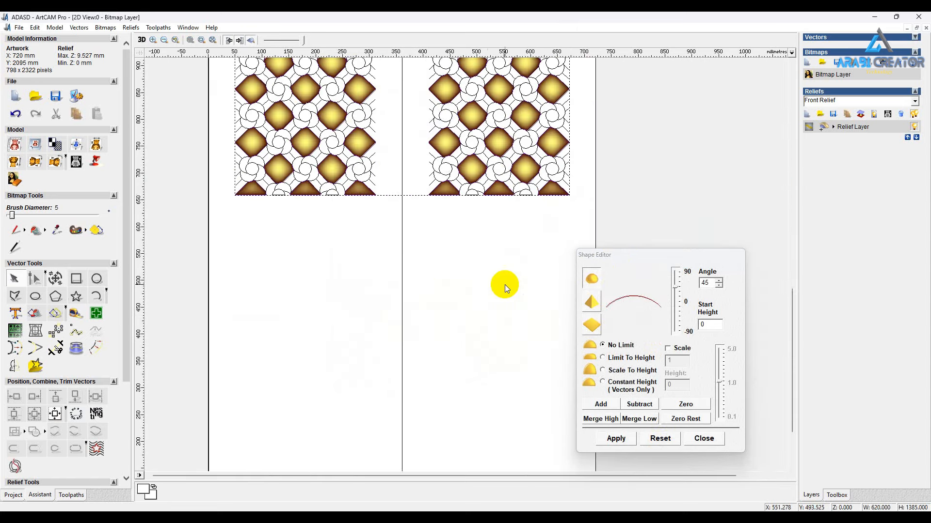
scroll(505, 284, up, 1)
click(687, 410)
scroll(463, 193, down, 2)
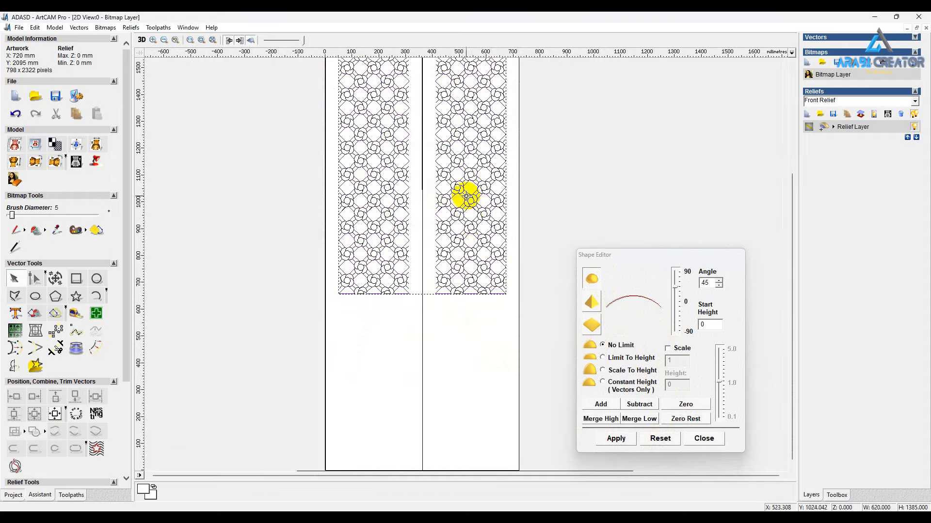
scroll(484, 252, up, 1)
click(712, 441)
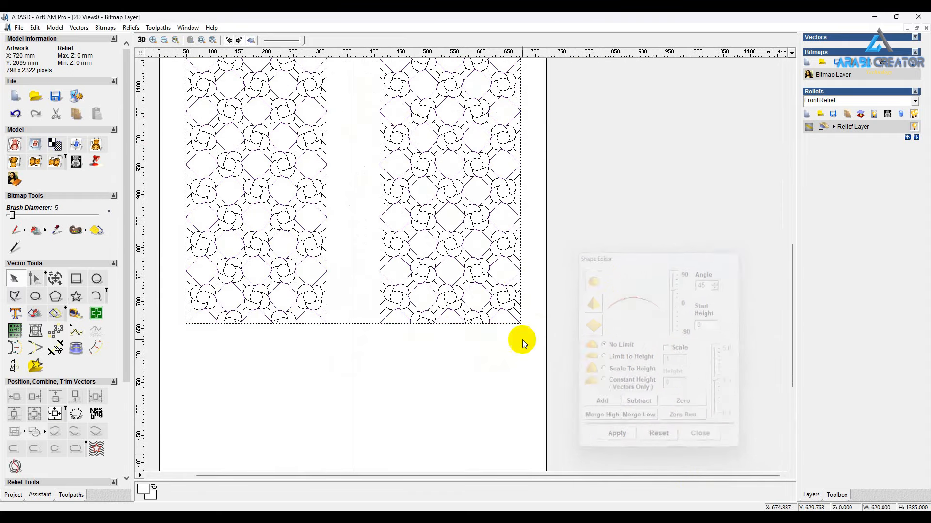
click(453, 372)
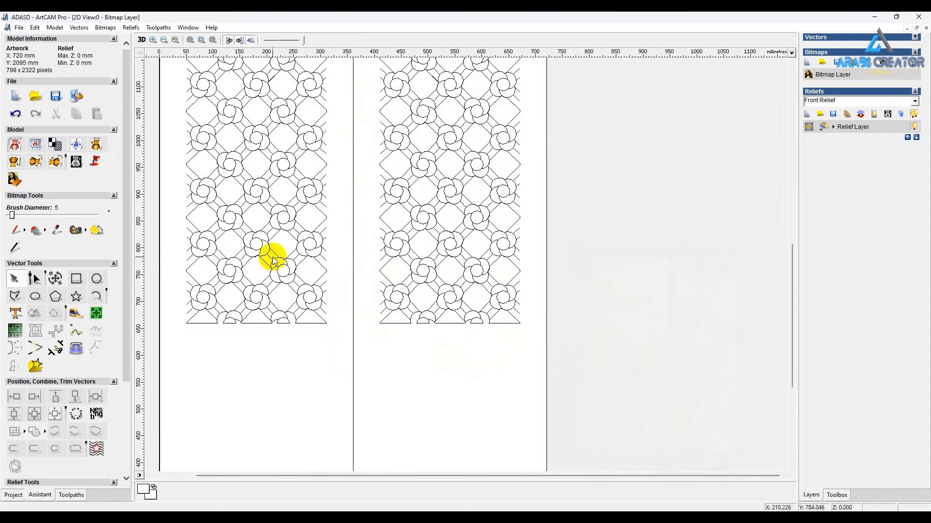
Load the saved relief file sd from Local Disk (D:) as 3D clipart with Relief Paste.
scroll(268, 246, down, 1)
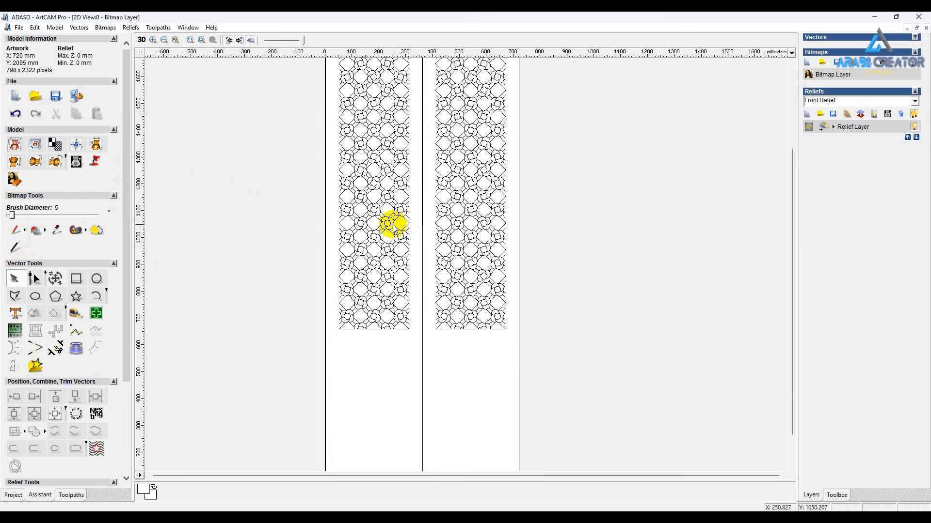
scroll(279, 262, down, 1)
scroll(88, 342, down, 1)
scroll(88, 341, down, 4)
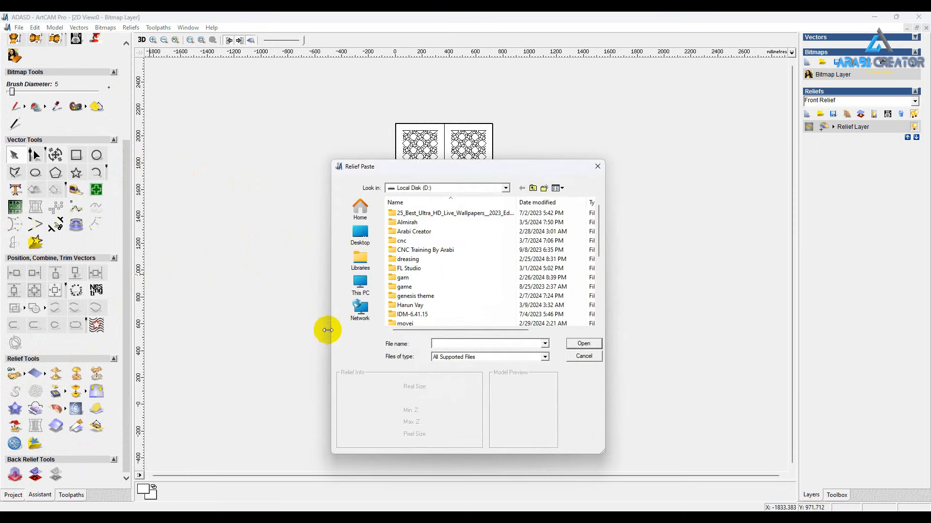
scroll(461, 287, down, 5)
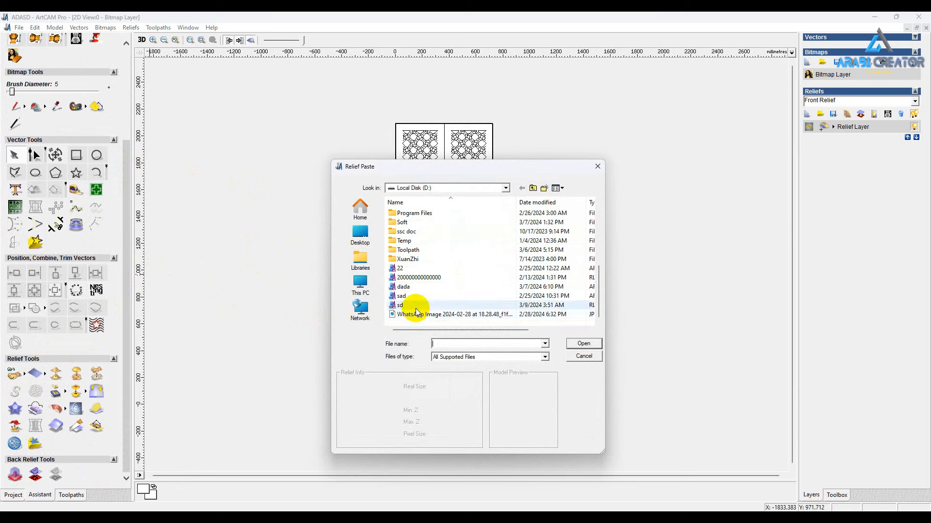
click(359, 283)
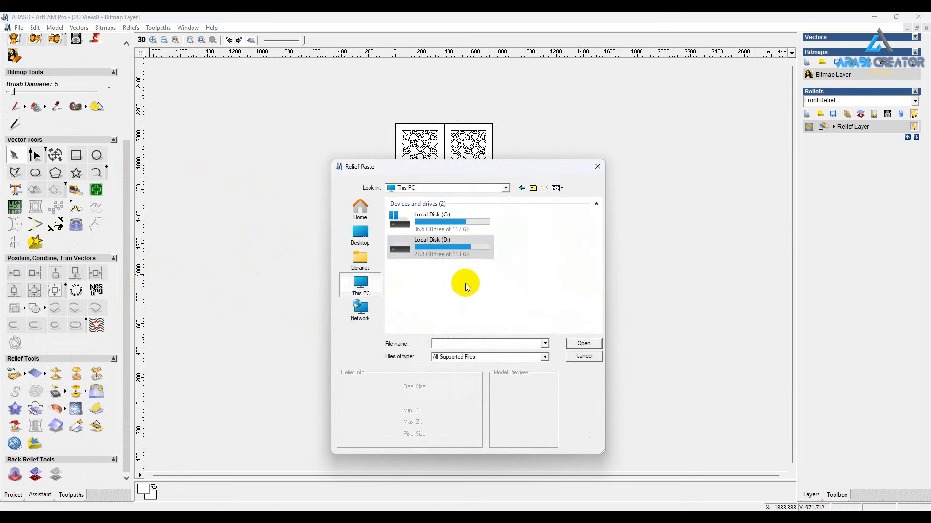
double_click(439, 249)
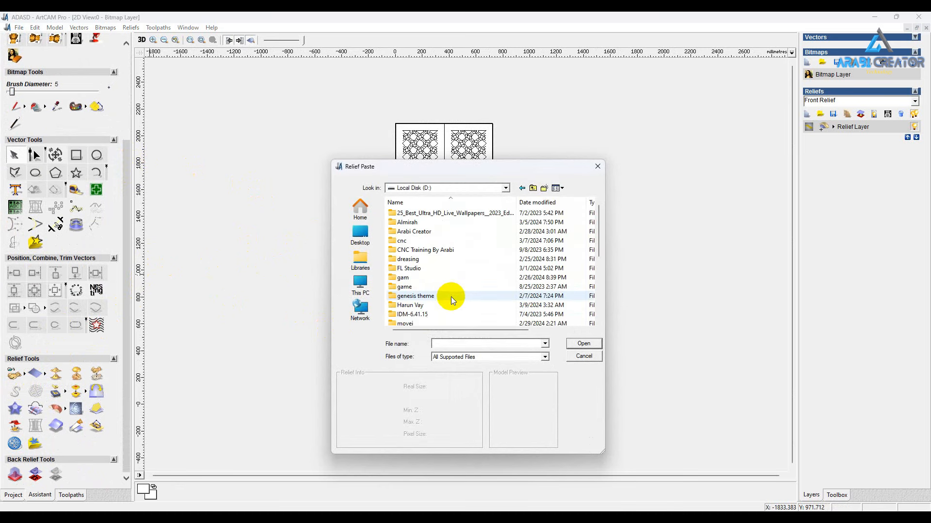
click(464, 343)
text(ad)
scroll(420, 305, down, 5)
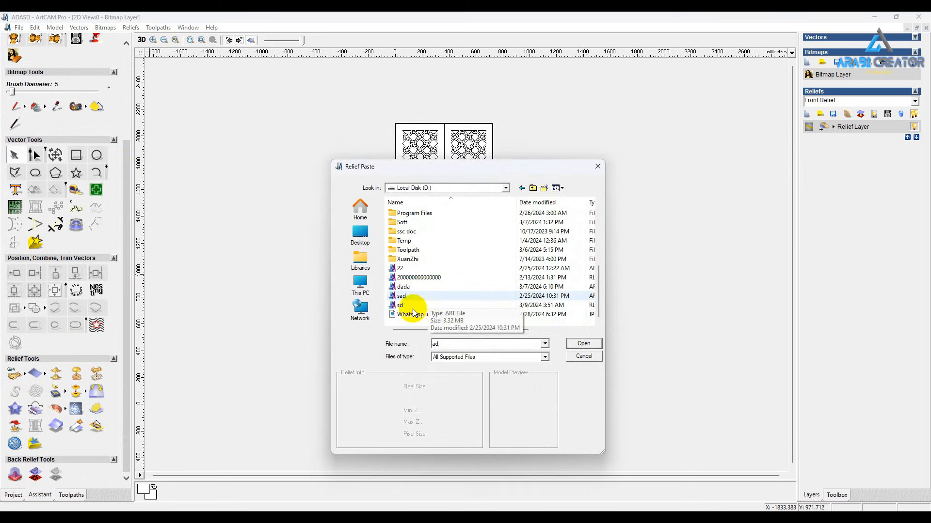
click(412, 308)
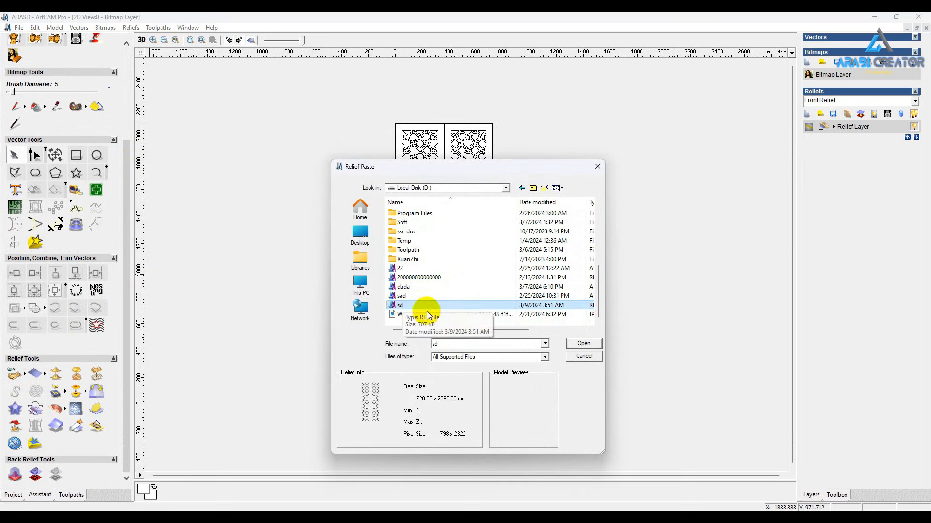
click(582, 345)
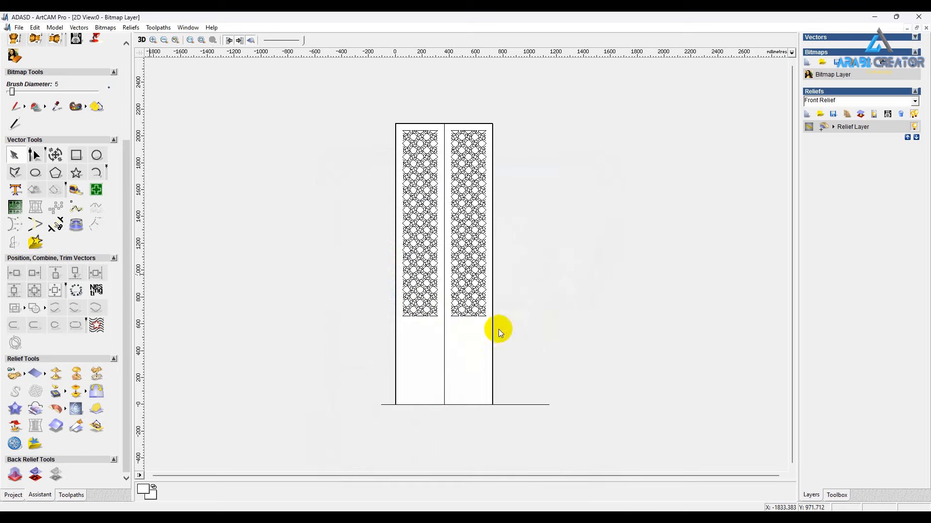
click(446, 375)
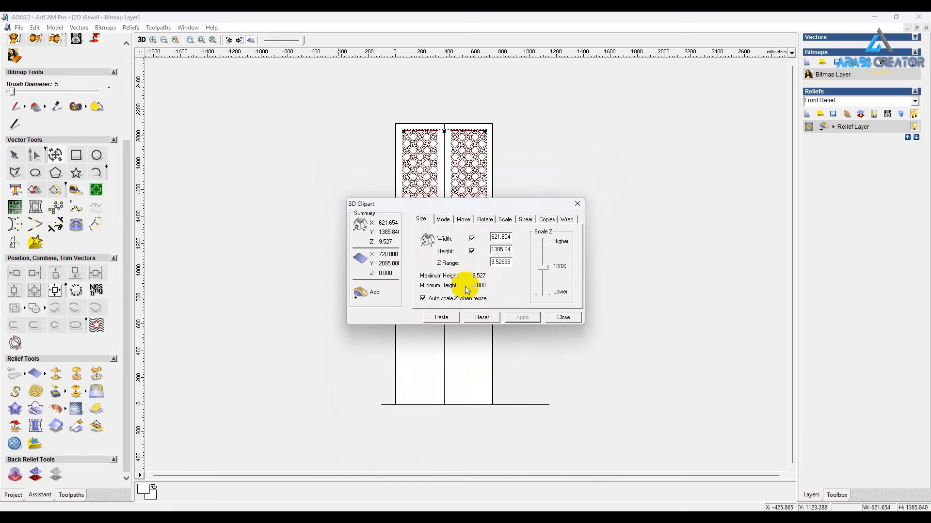
Set the Z range of the lattice clipart to 7 mm and apply it.
drag(465, 205, 727, 196)
scroll(436, 141, up, 3)
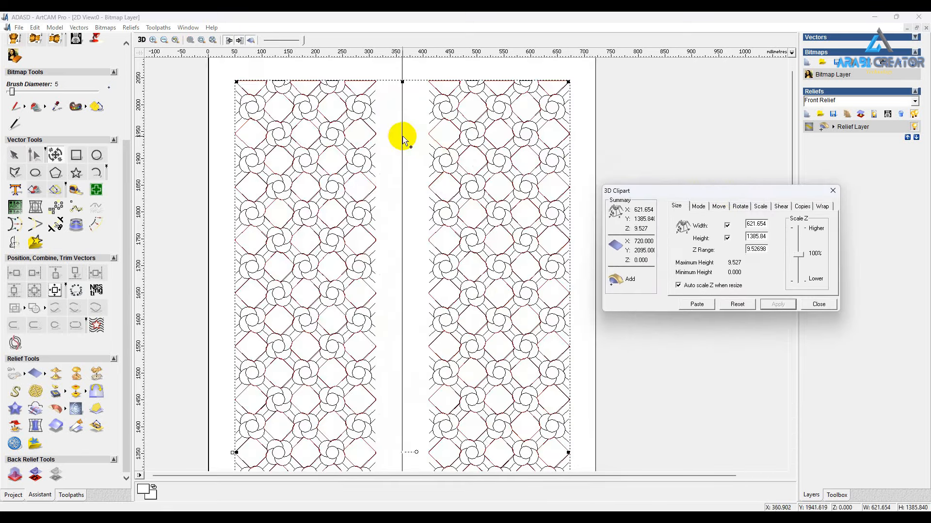
scroll(422, 250, down, 4)
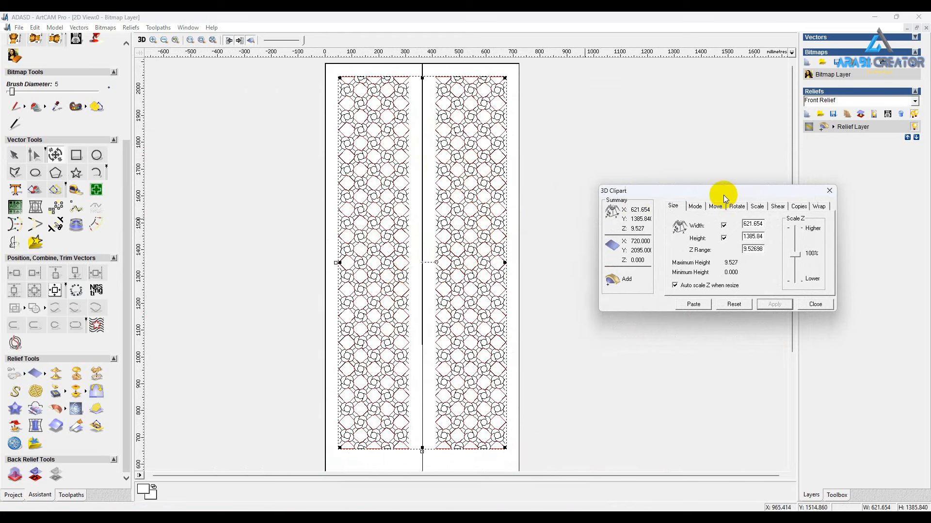
drag(723, 196, 667, 205)
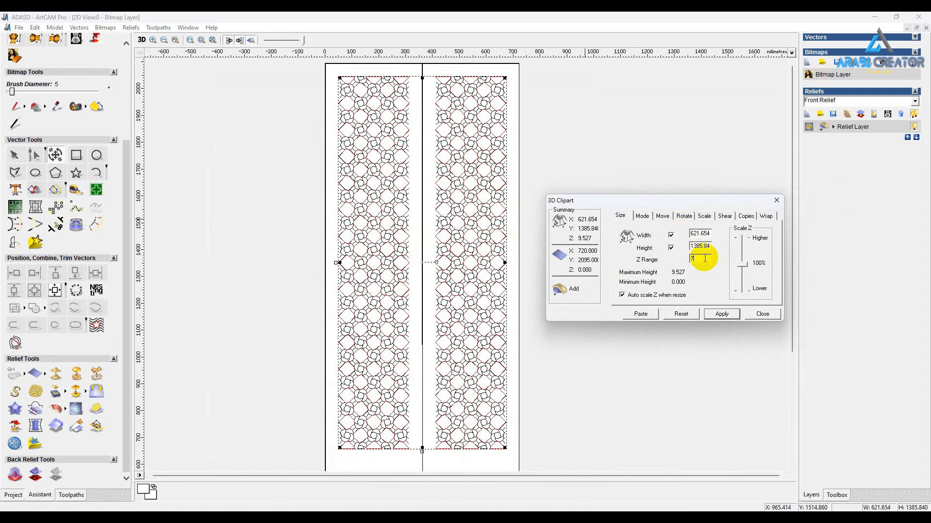
click(719, 315)
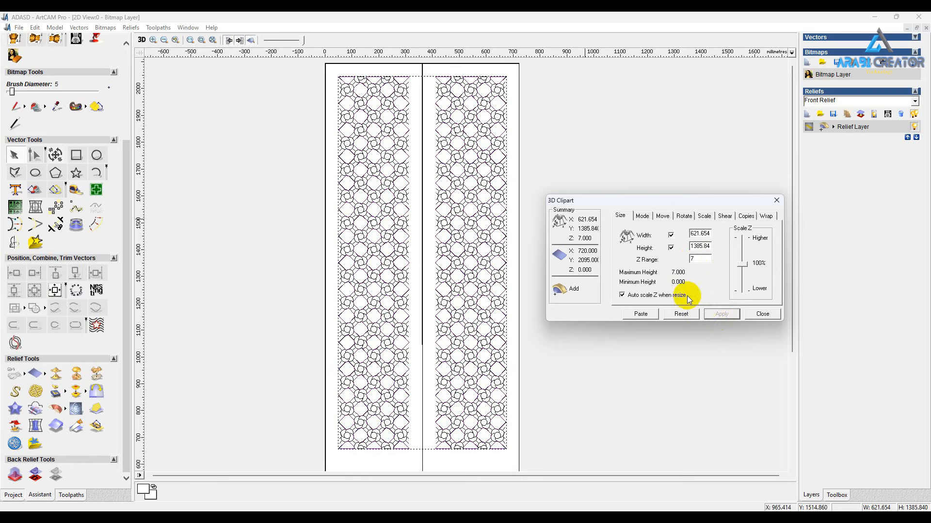
Paste the clipart relief onto both panels using the Merge Highest mode and check the diamond domes near the upper edge.
click(642, 218)
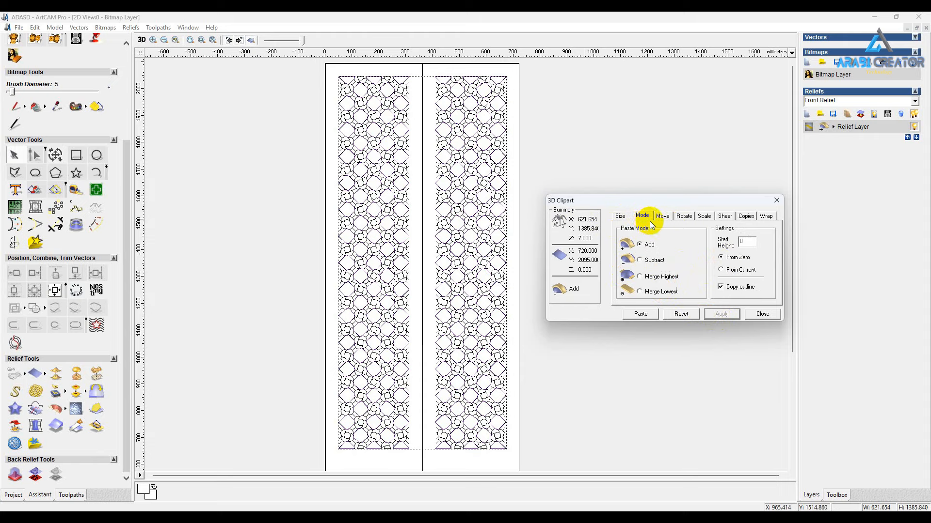
click(641, 314)
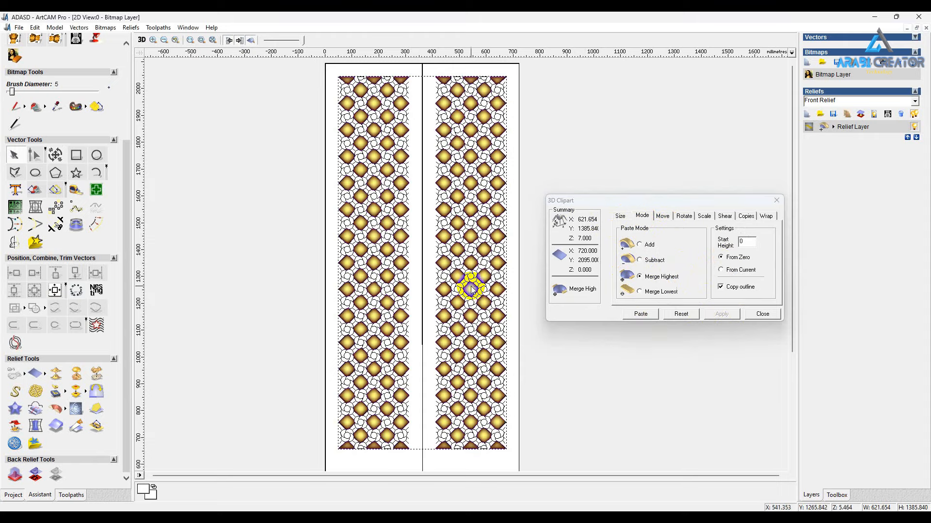
scroll(439, 114, up, 3)
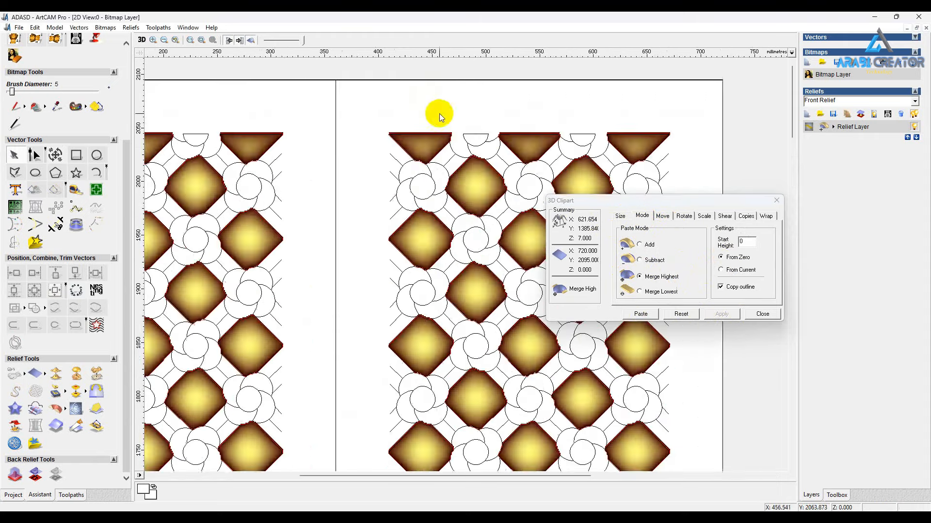
scroll(420, 221, up, 2)
scroll(299, 227, up, 2)
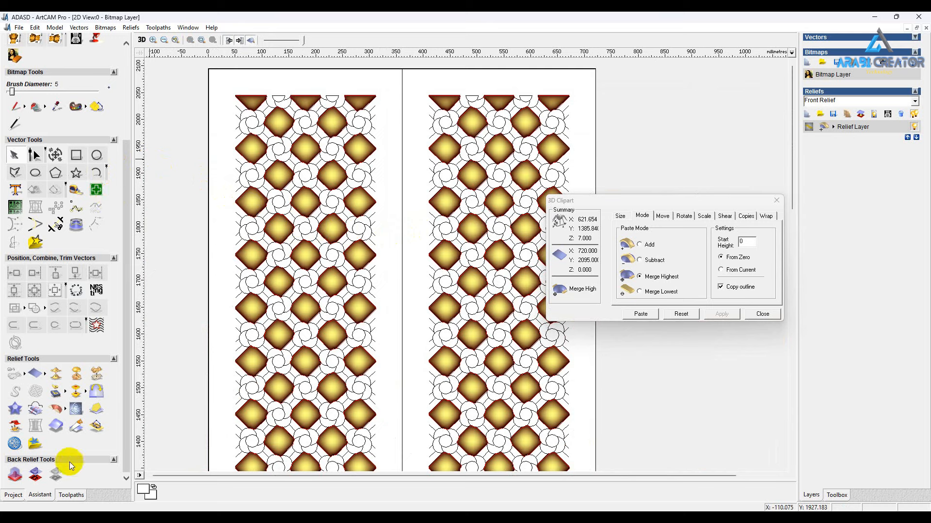
Delete the existing End Mill 6 mm profile and Veining Tool 18mm toolpaths and close the 3D Clipart settings.
click(71, 496)
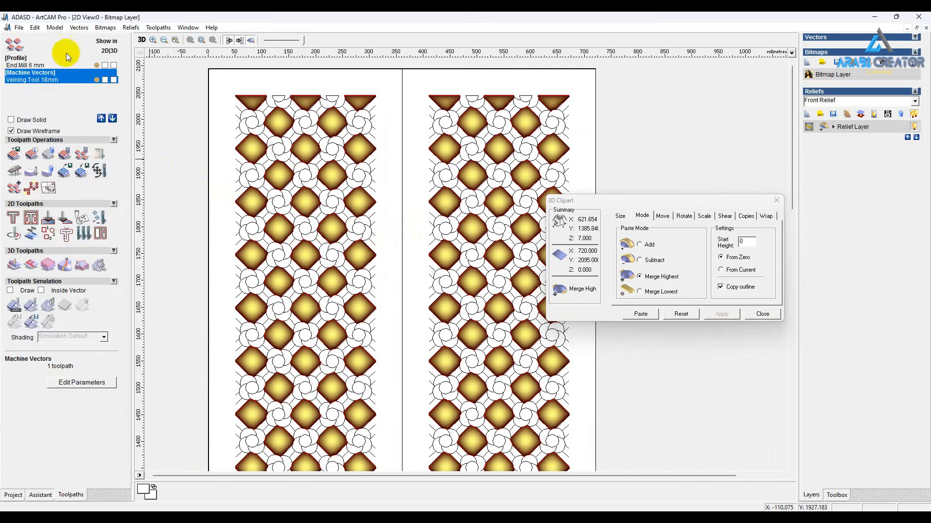
click(50, 153)
scroll(397, 250, down, 4)
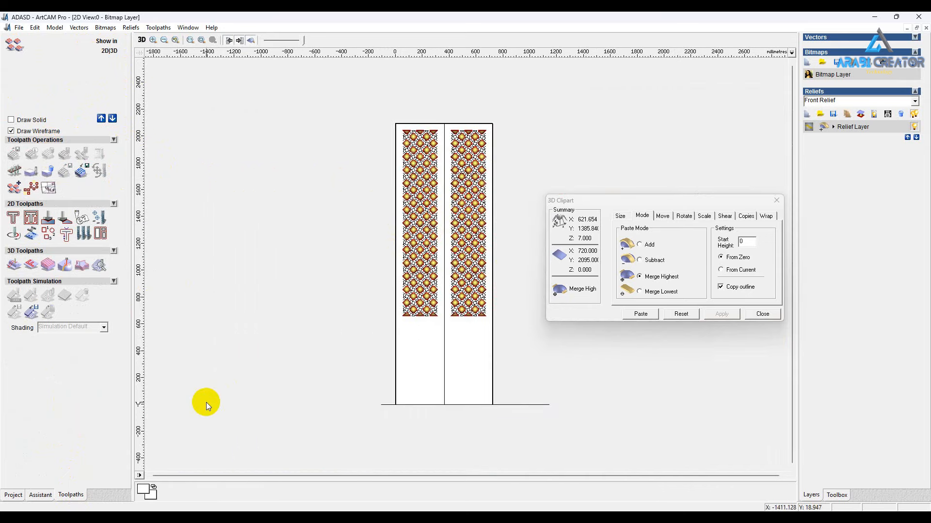
click(775, 200)
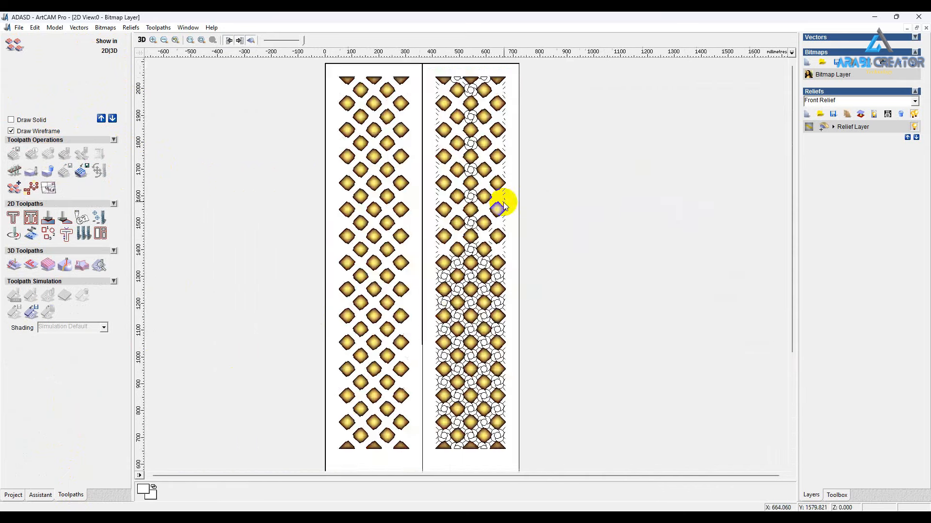
Start a Machine Relief toolpath and adjust the material block, accepting a 12 mm thickness with 0 mm top offset.
click(13, 266)
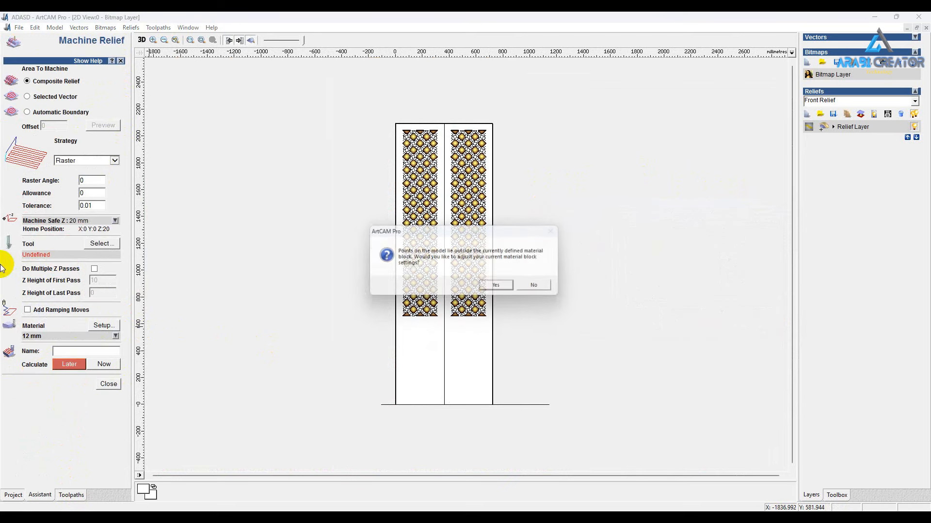
click(501, 286)
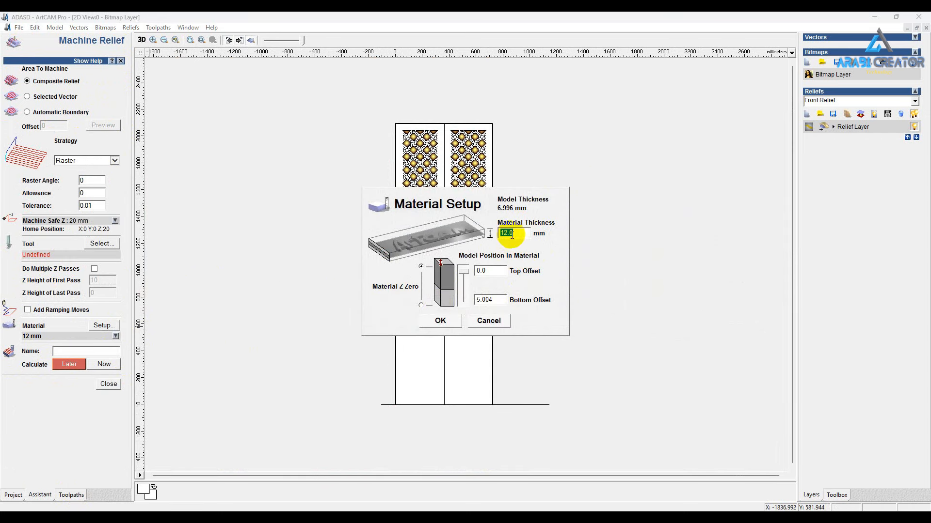
click(445, 323)
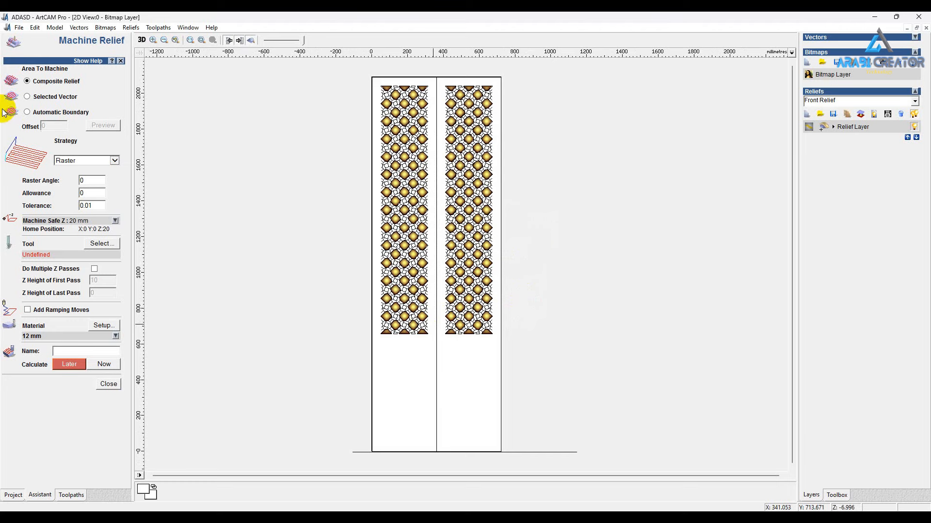
Limit the relief machining area to selected vectors and select the diamond outlines on both door panels.
click(28, 97)
click(426, 312)
scroll(412, 313, up, 1)
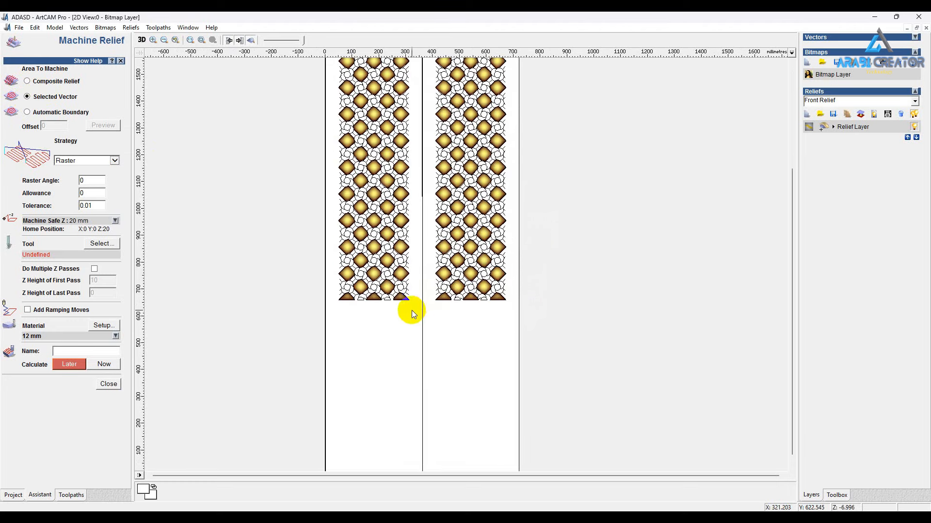
scroll(411, 314, up, 2)
scroll(289, 213, up, 1)
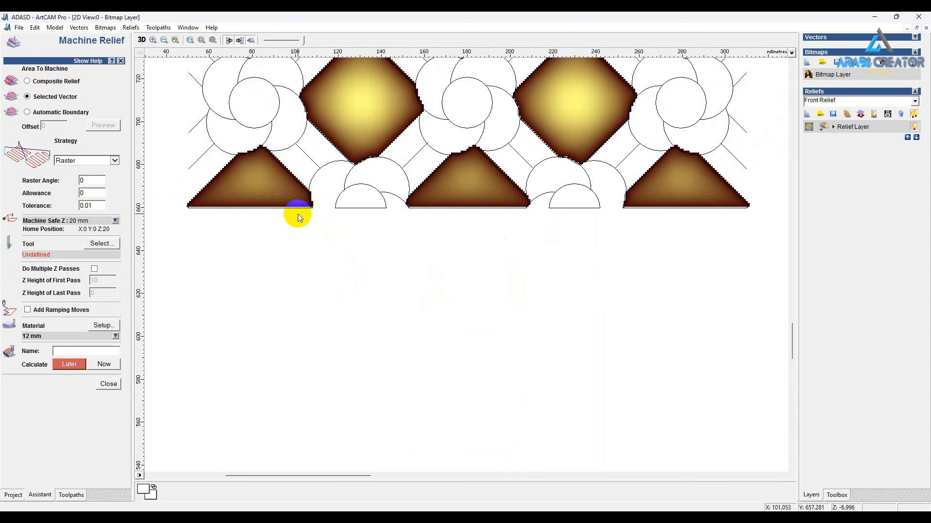
click(268, 208)
scroll(270, 145, down, 1)
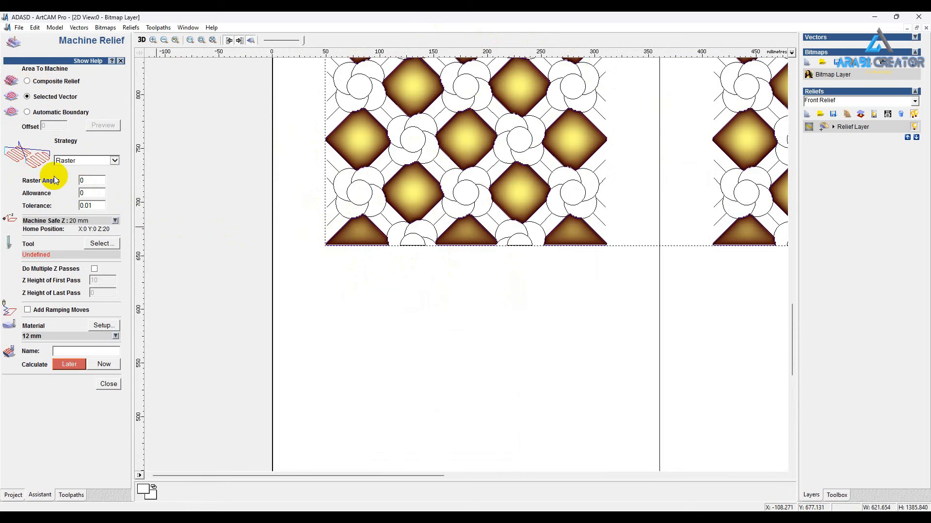
scroll(307, 231, down, 1)
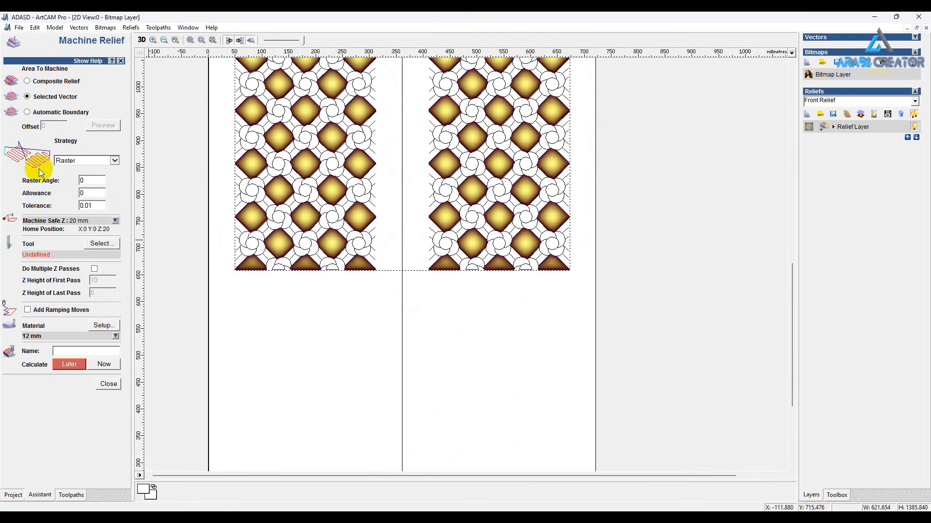
Use the Raster strategy for the relief toolpath and set its raster angle to 45.
click(114, 161)
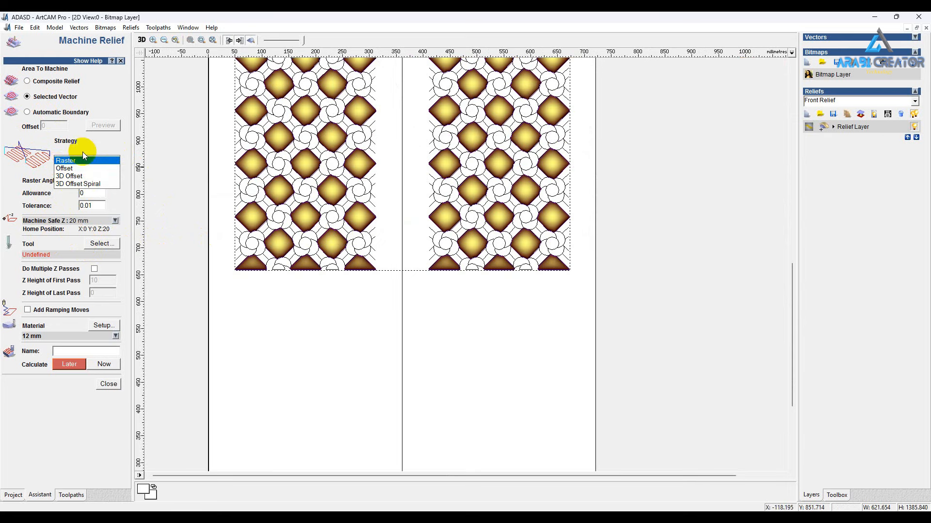
click(71, 161)
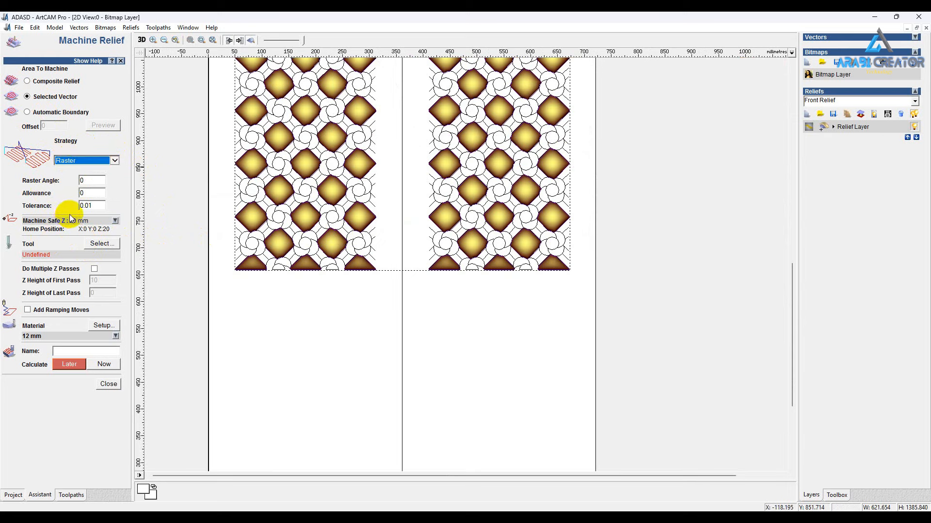
double_click(92, 179)
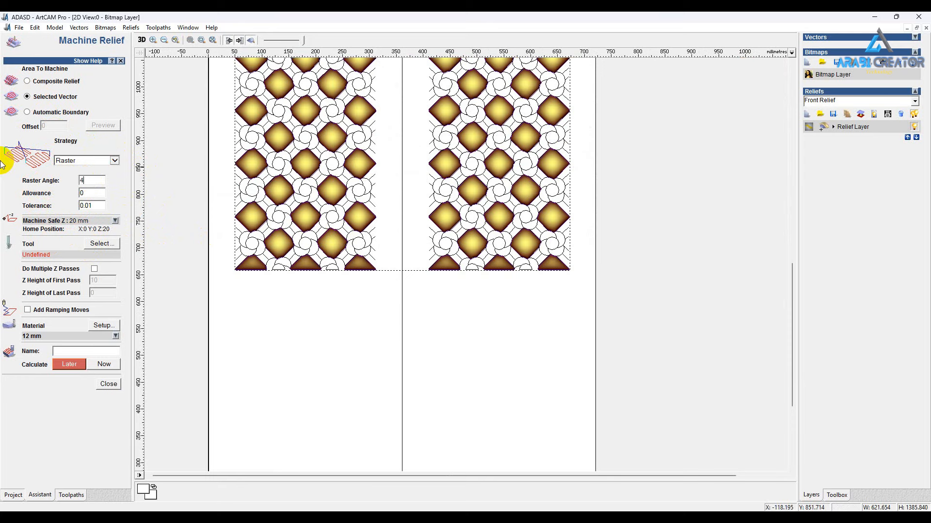
Choose the Ball Nose 6 mm tool from the wood or plastic 3D Finishing group for the relief toolpath.
click(102, 244)
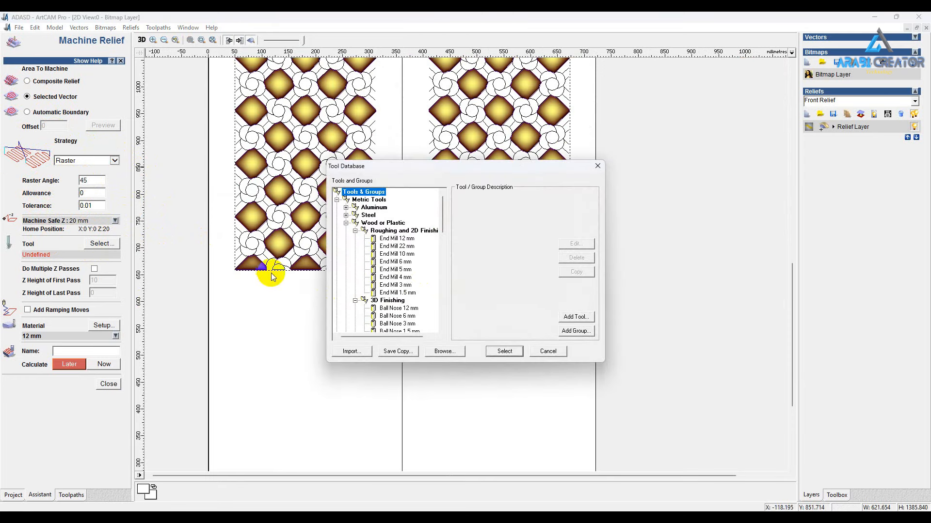
scroll(394, 281, down, 3)
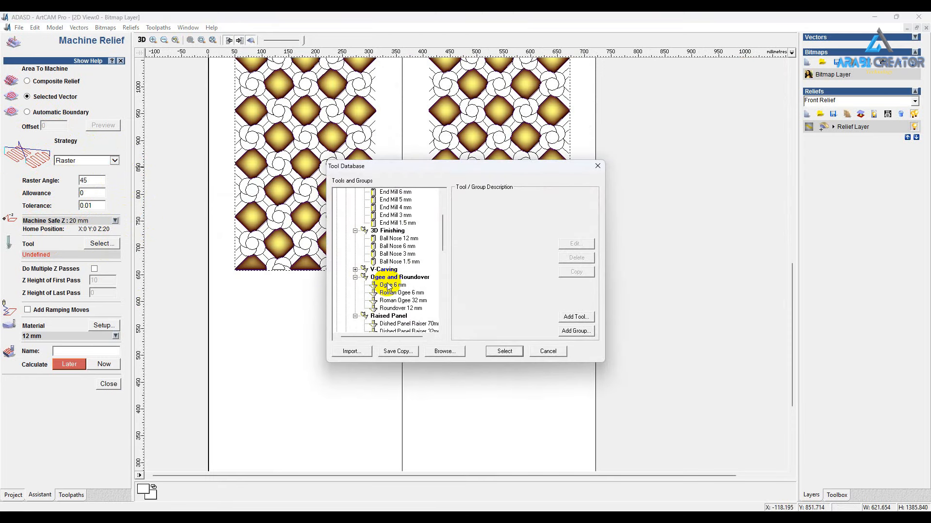
click(398, 256)
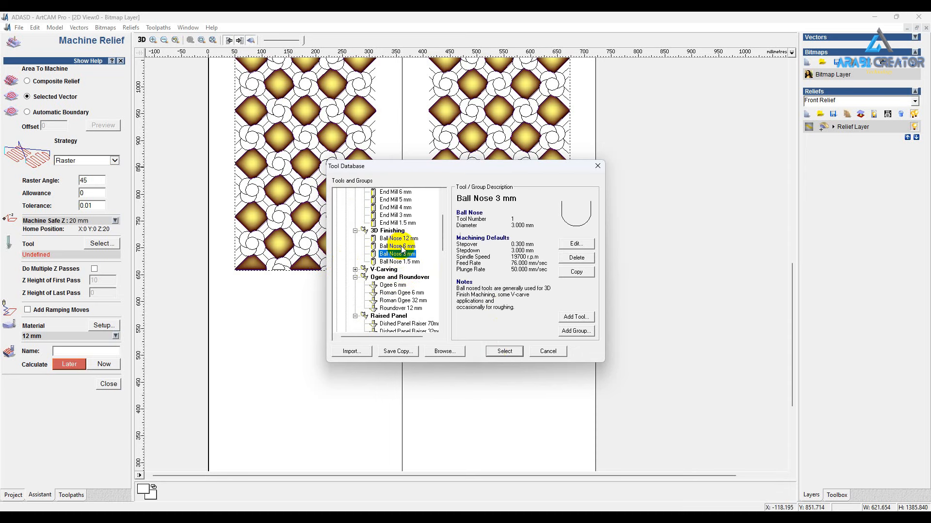
click(401, 247)
click(503, 353)
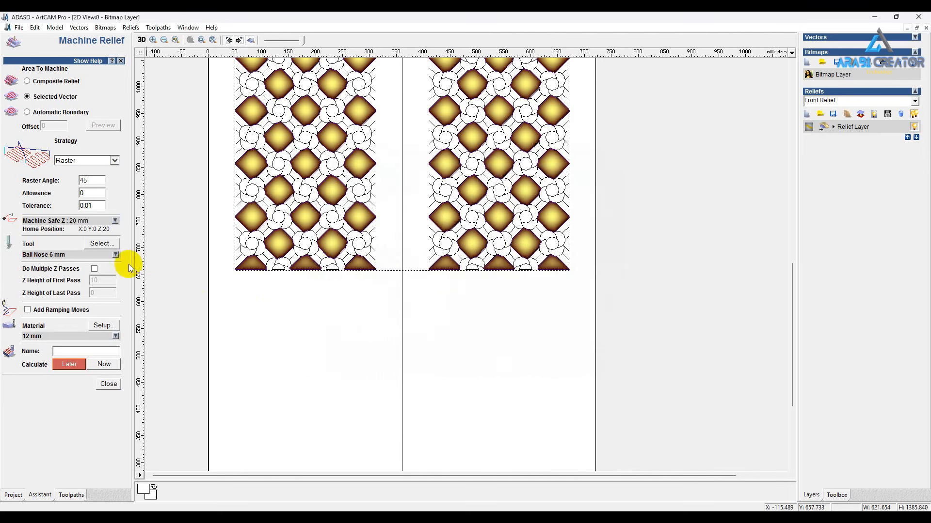
Set the ball nose tool's stepover to 0.6 mm, calculate the Machine Relief toolpath immediately and close its settings.
click(63, 256)
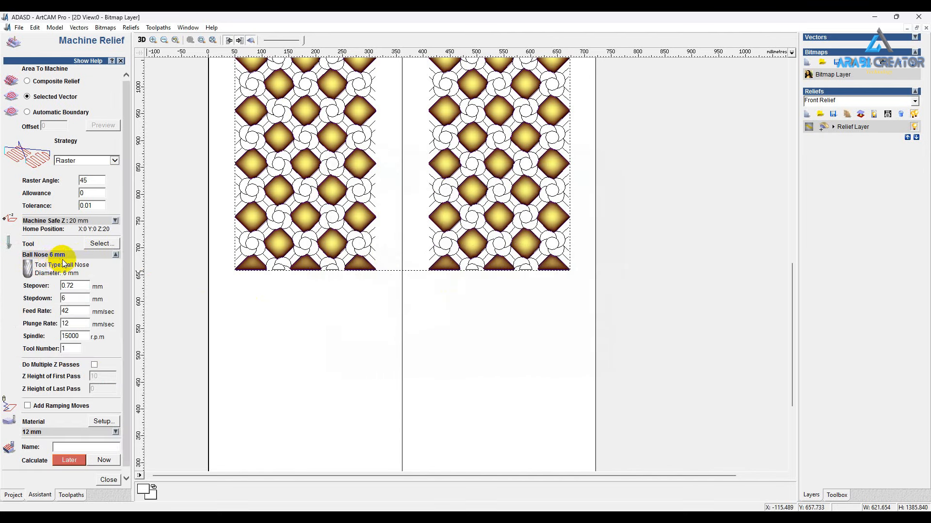
drag(82, 285, 67, 286)
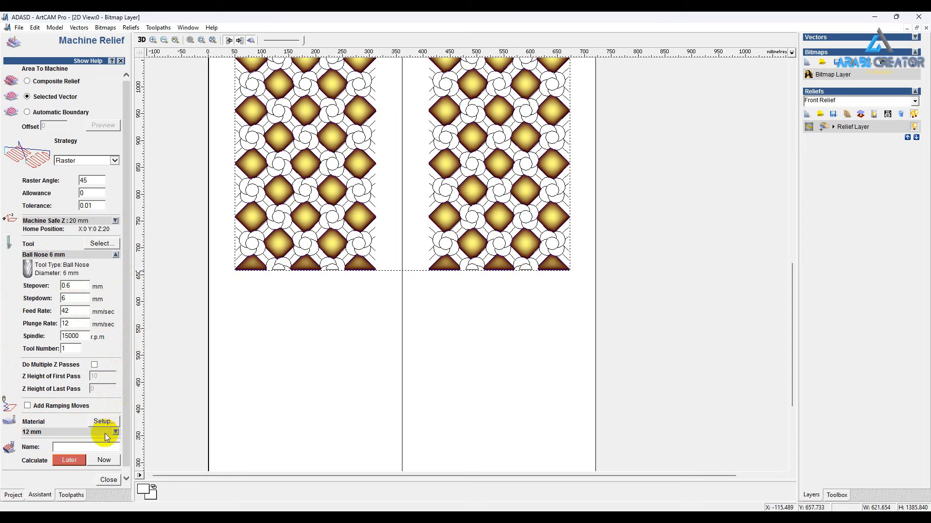
click(103, 462)
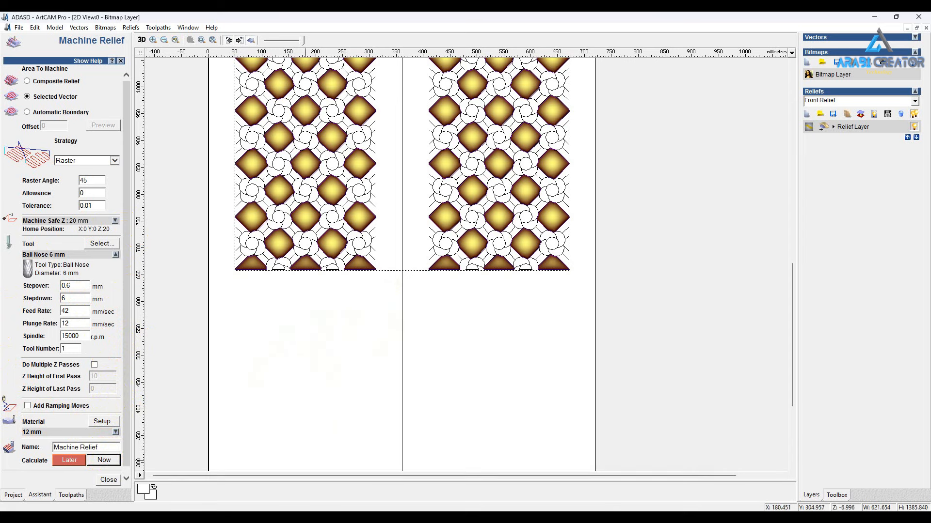
click(110, 481)
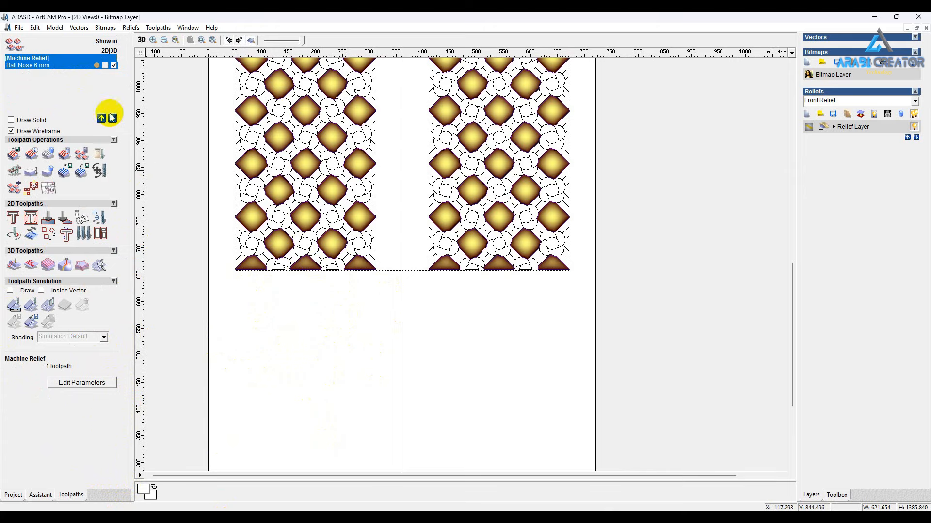
Remove the shaded relief preview from the 2D view so that only the lattice vectors are displayed.
scroll(272, 222, down, 3)
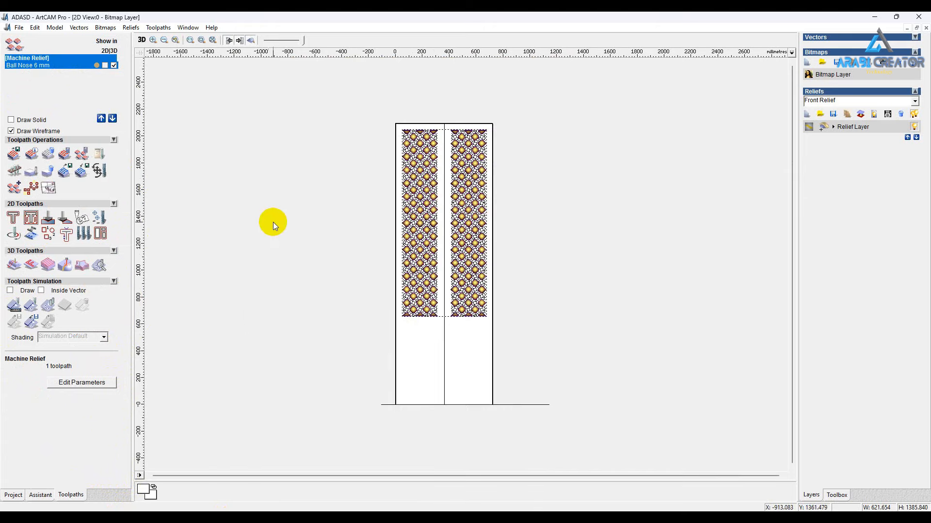
click(154, 41)
right_click(420, 186)
click(453, 224)
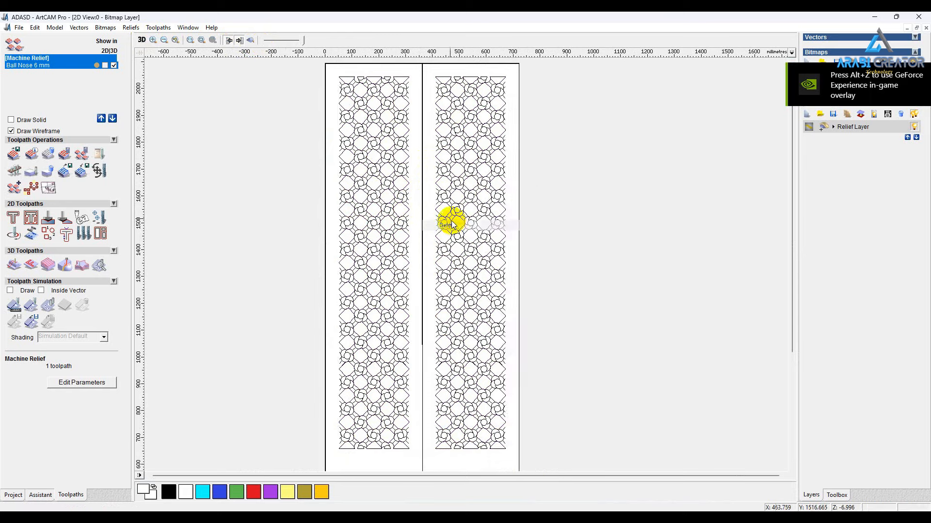
Select all lattice vectors on both panels and join them with a tolerance of 0.01.
scroll(396, 202, up, 2)
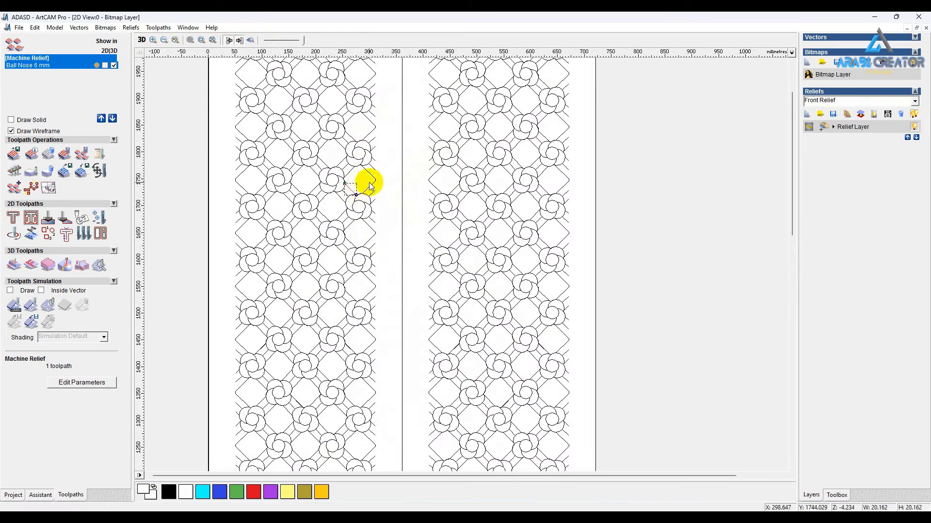
scroll(365, 183, down, 3)
drag(365, 95, 565, 348)
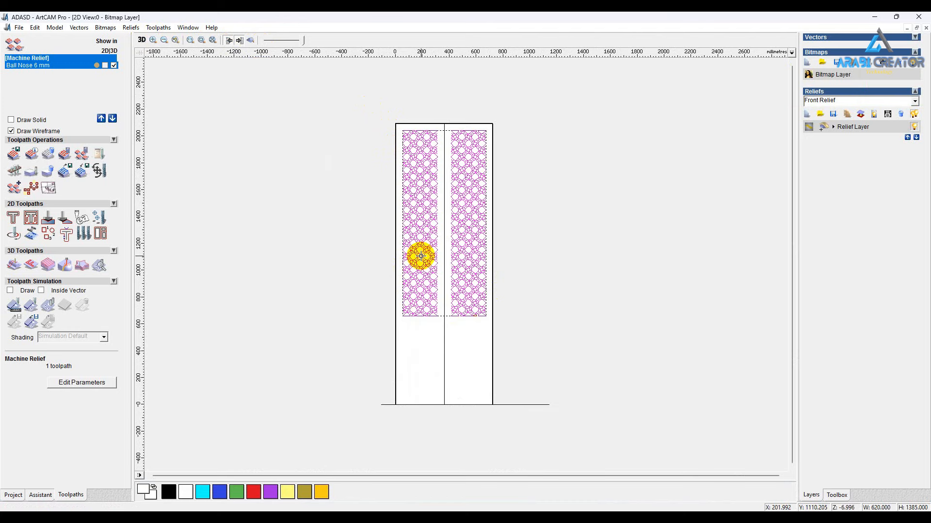
key(j)
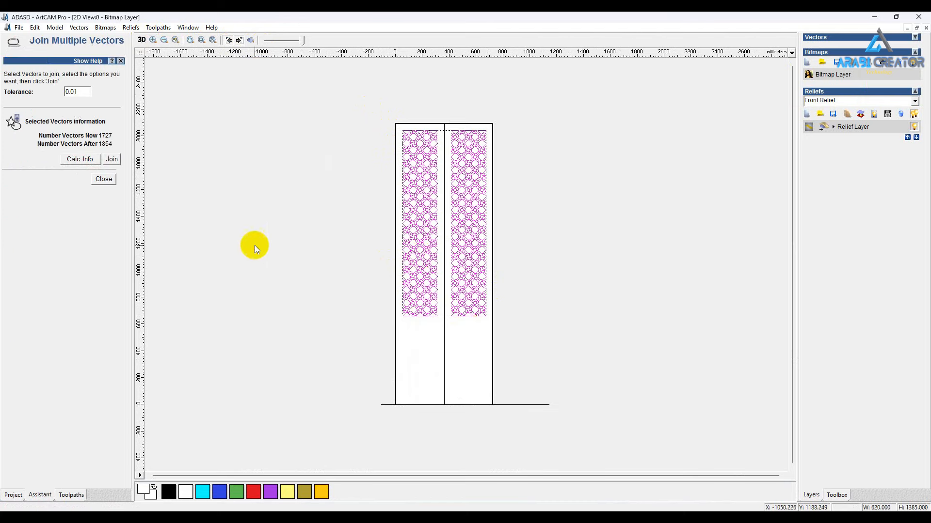
click(113, 161)
drag(306, 85, 564, 345)
click(103, 179)
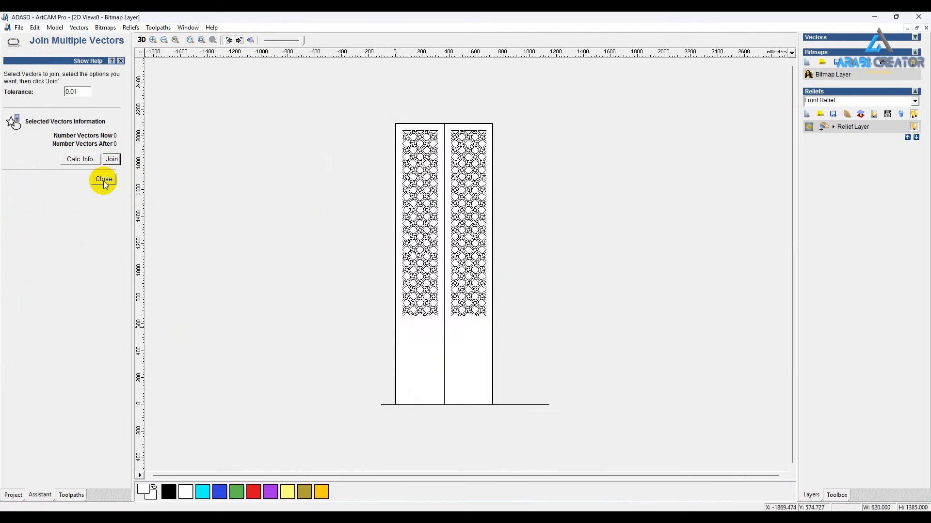
Select the lattice vectors on both panels and start a Machine Vectors toolpath with a finish depth of 7 mm.
click(83, 493)
drag(359, 92, 575, 336)
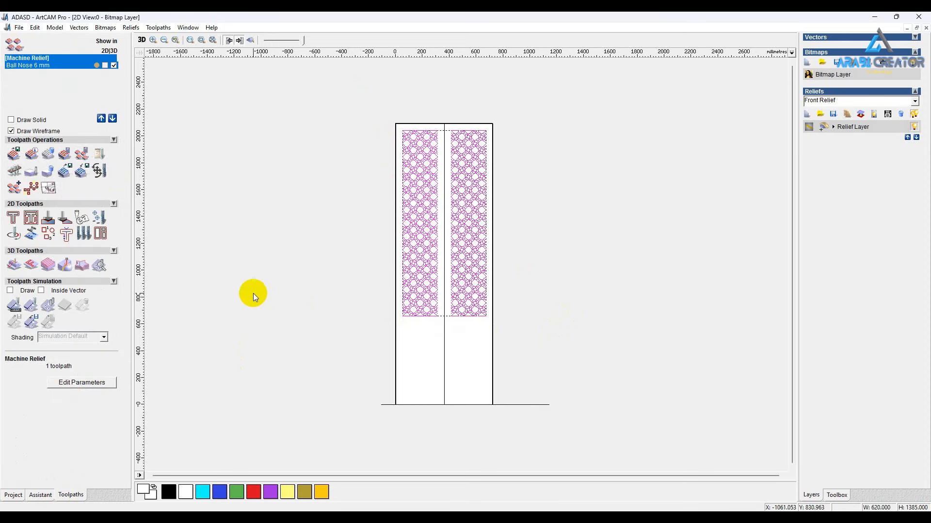
click(15, 234)
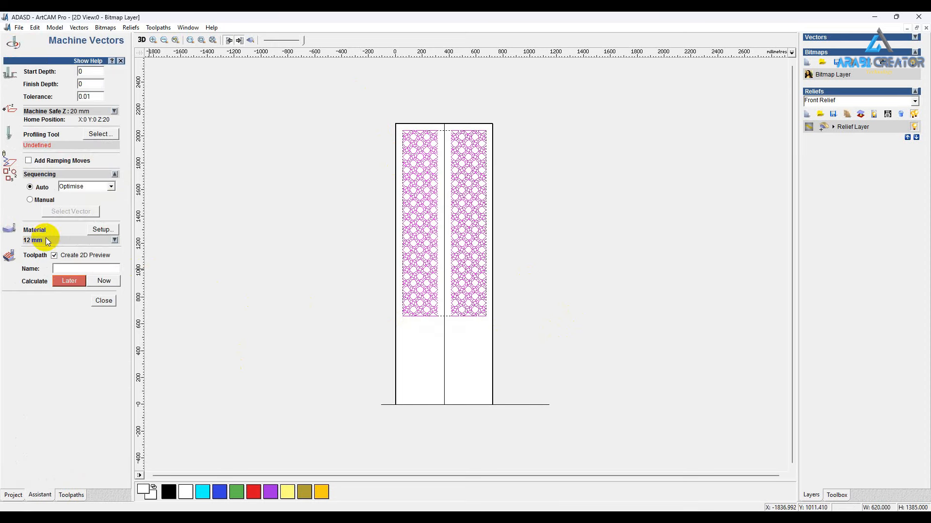
double_click(84, 84)
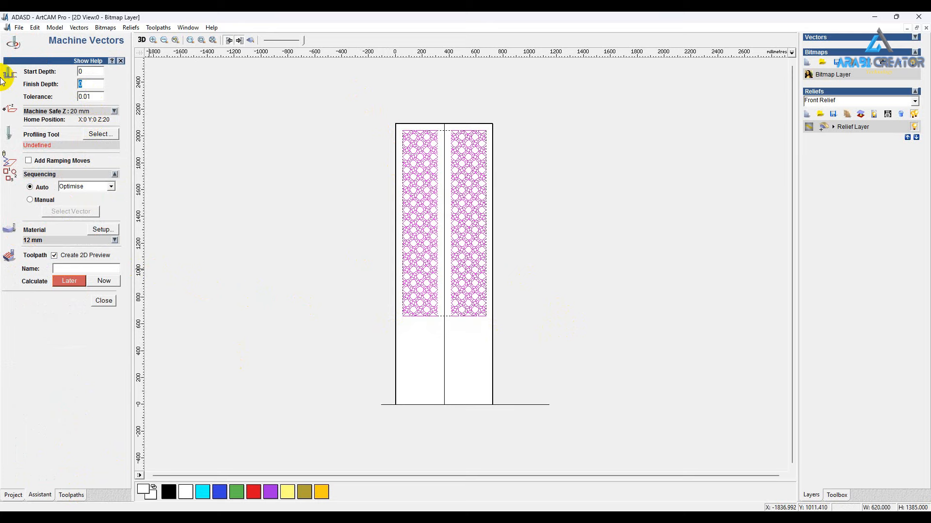
text(7)
Choose Veining Tool 16mm from the tool database as the profiling tool.
click(100, 134)
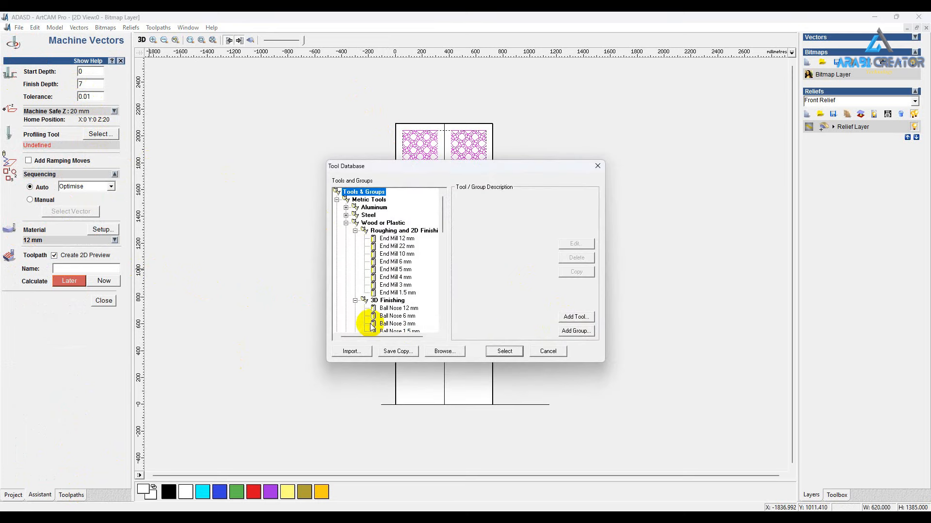
scroll(371, 327, down, 15)
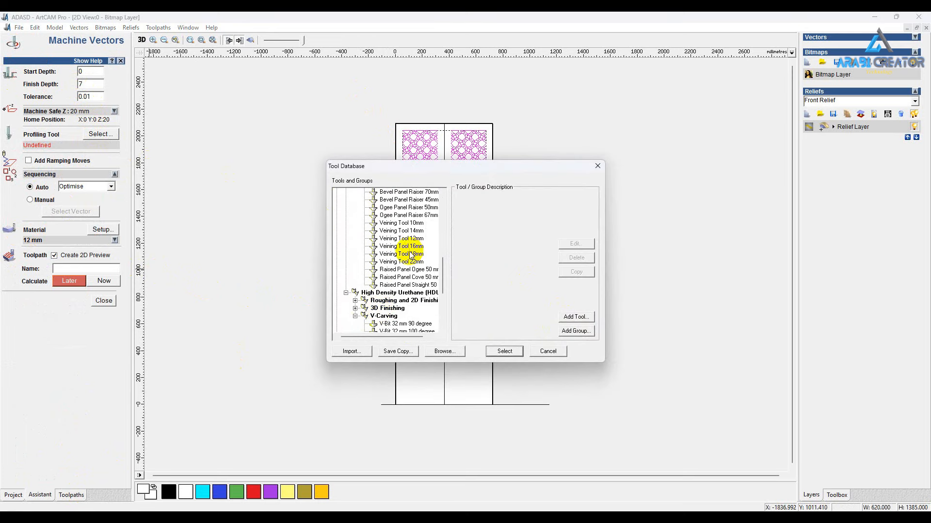
double_click(411, 246)
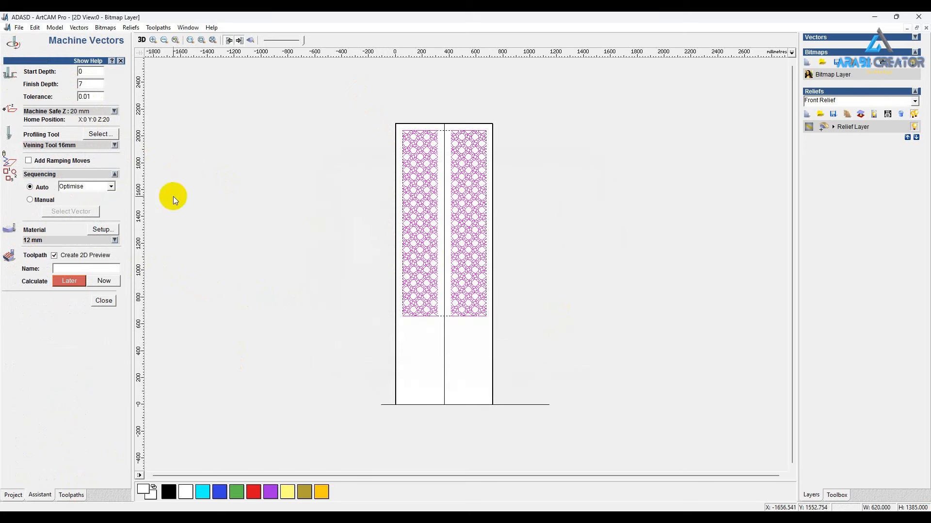
Check the veining tool's stepdown, calculate the Machine Vectors toolpath immediately and close its settings.
click(83, 173)
click(91, 177)
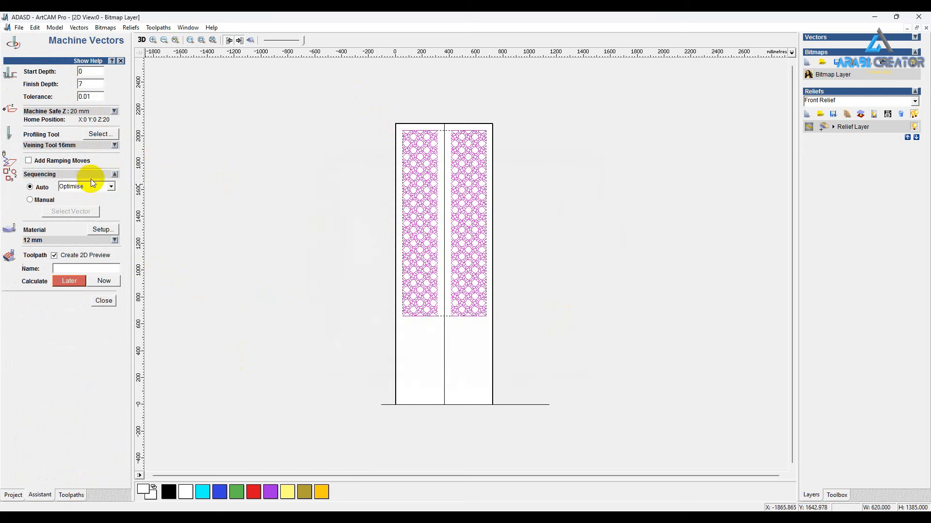
click(77, 145)
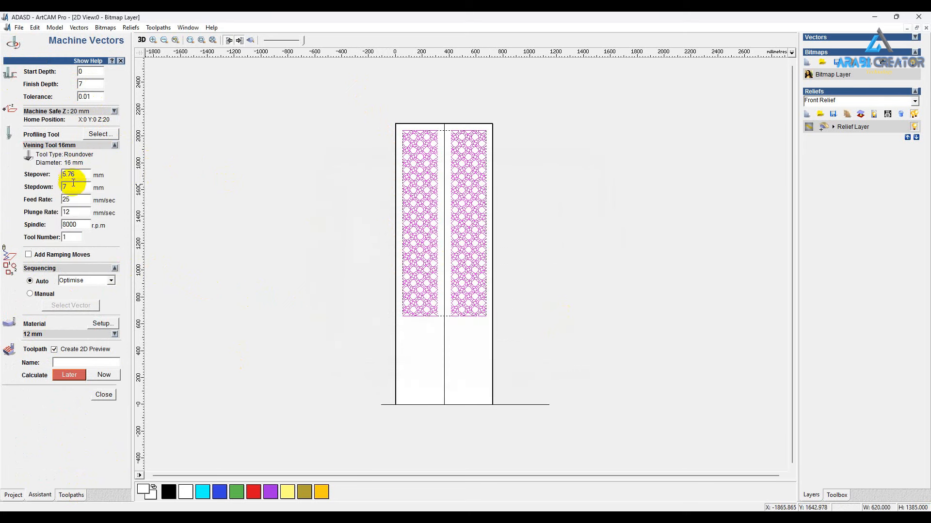
double_click(63, 187)
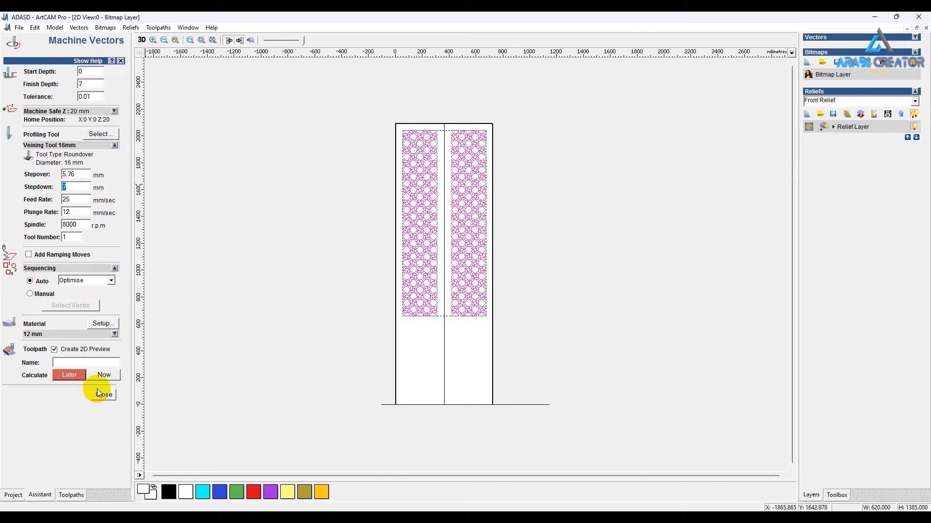
click(102, 375)
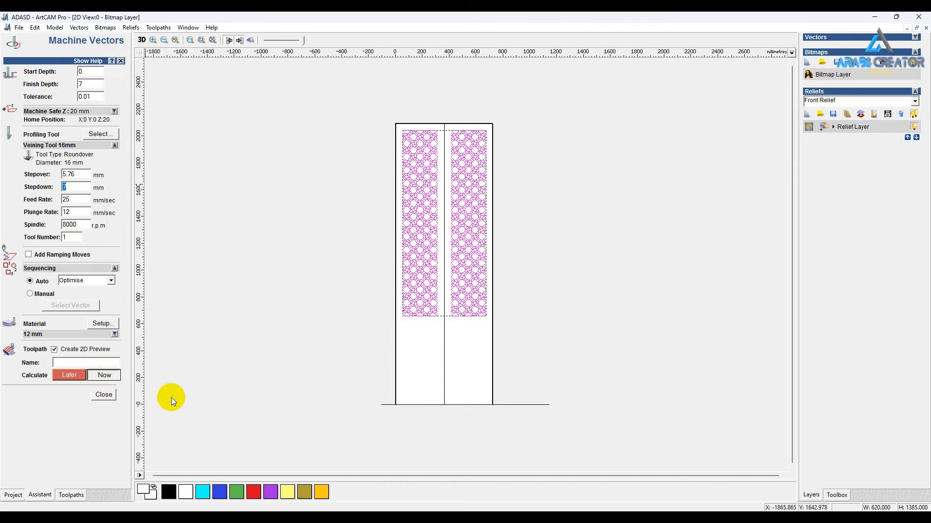
click(104, 395)
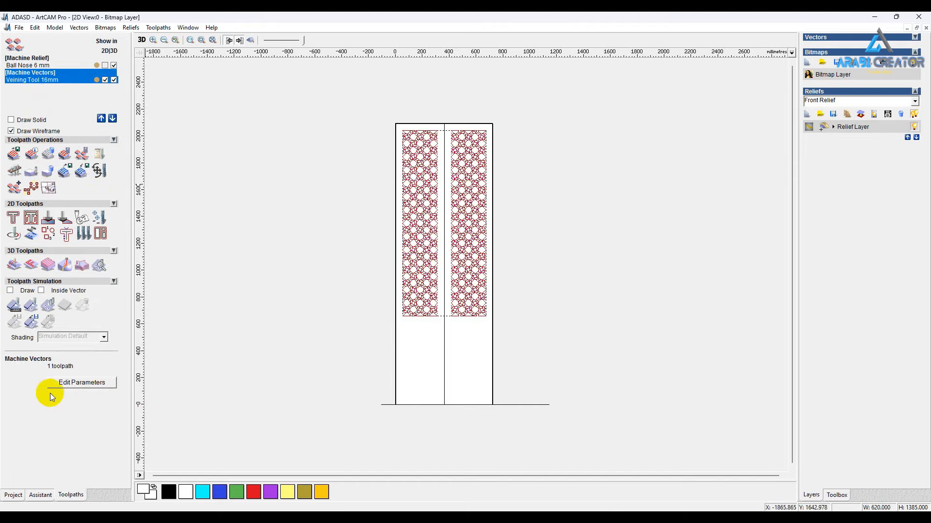
Simulate all toolpaths at Fast resolution, examine the carved lattice on both panels up close in 3D and return to the 2D view.
click(49, 304)
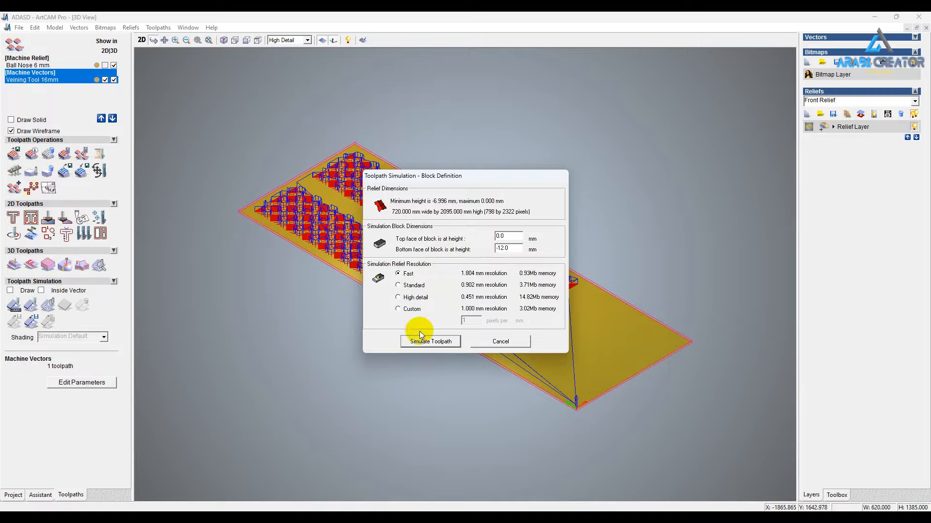
click(429, 341)
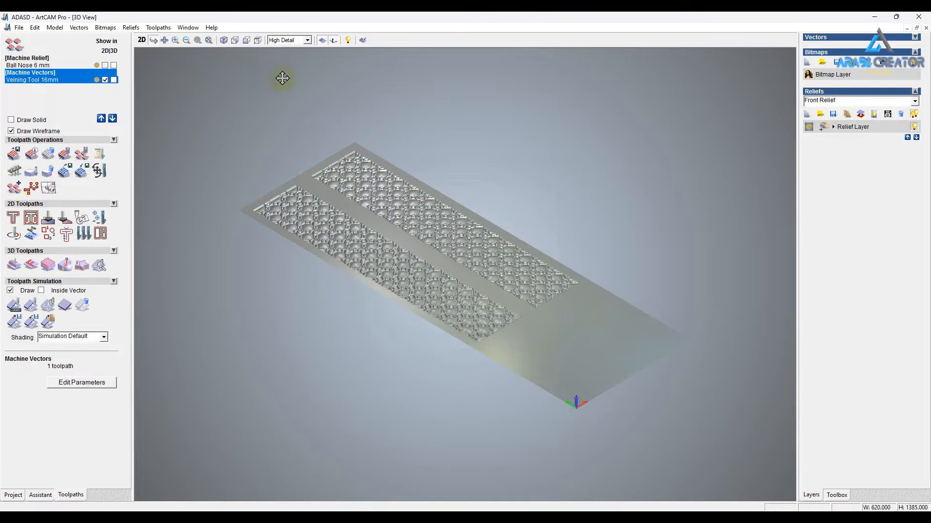
click(257, 39)
scroll(359, 266, up, 6)
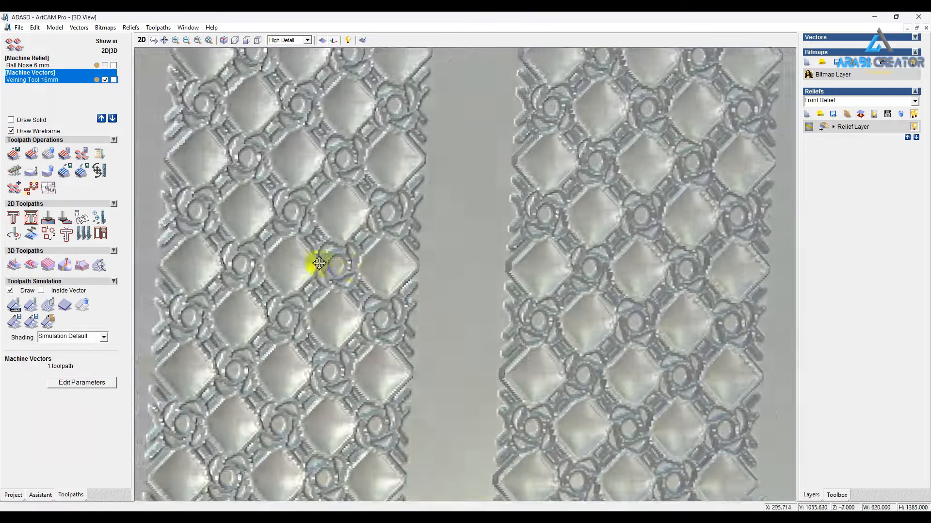
drag(319, 263, 485, 280)
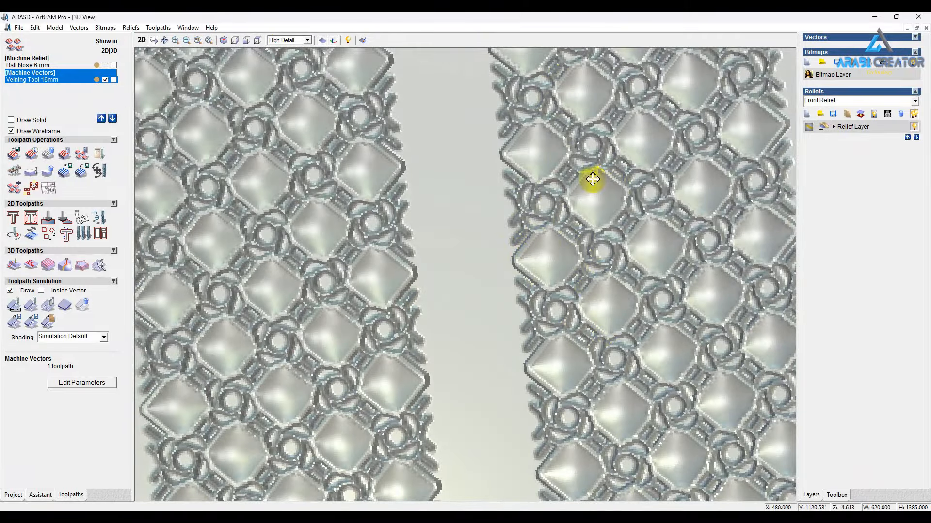
drag(364, 193, 594, 237)
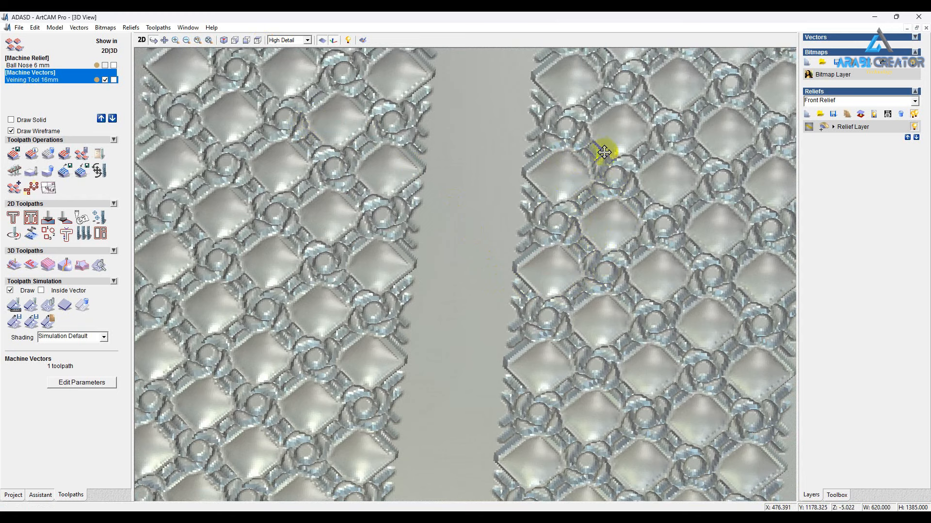
click(141, 40)
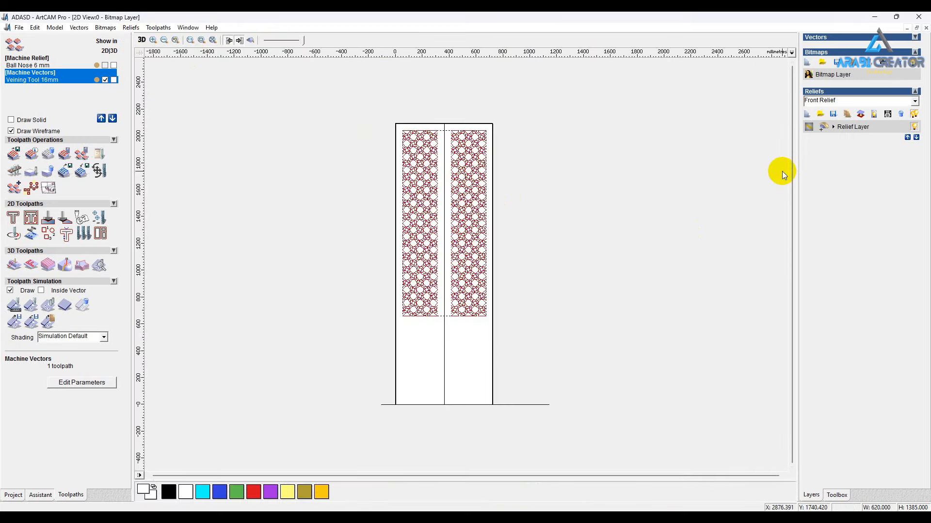